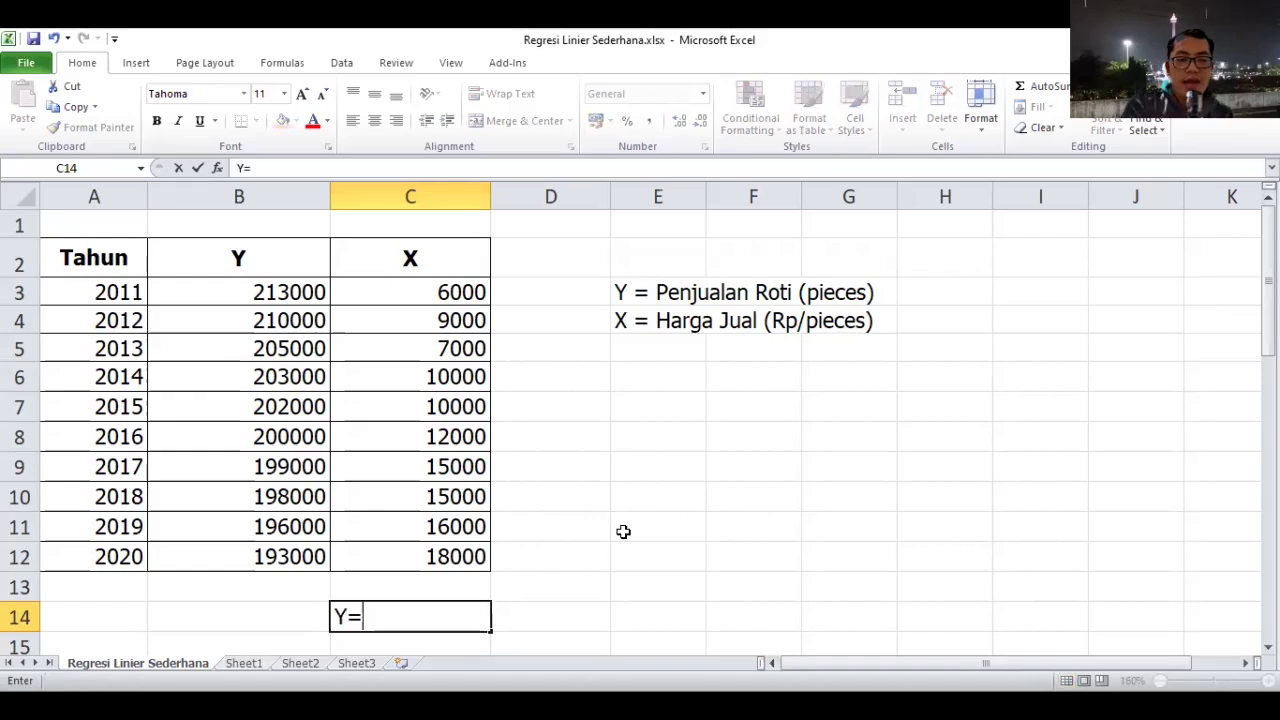
Complete the regression equation in C14 as Y=a+bX.
{"action": "type", "text": "a"}
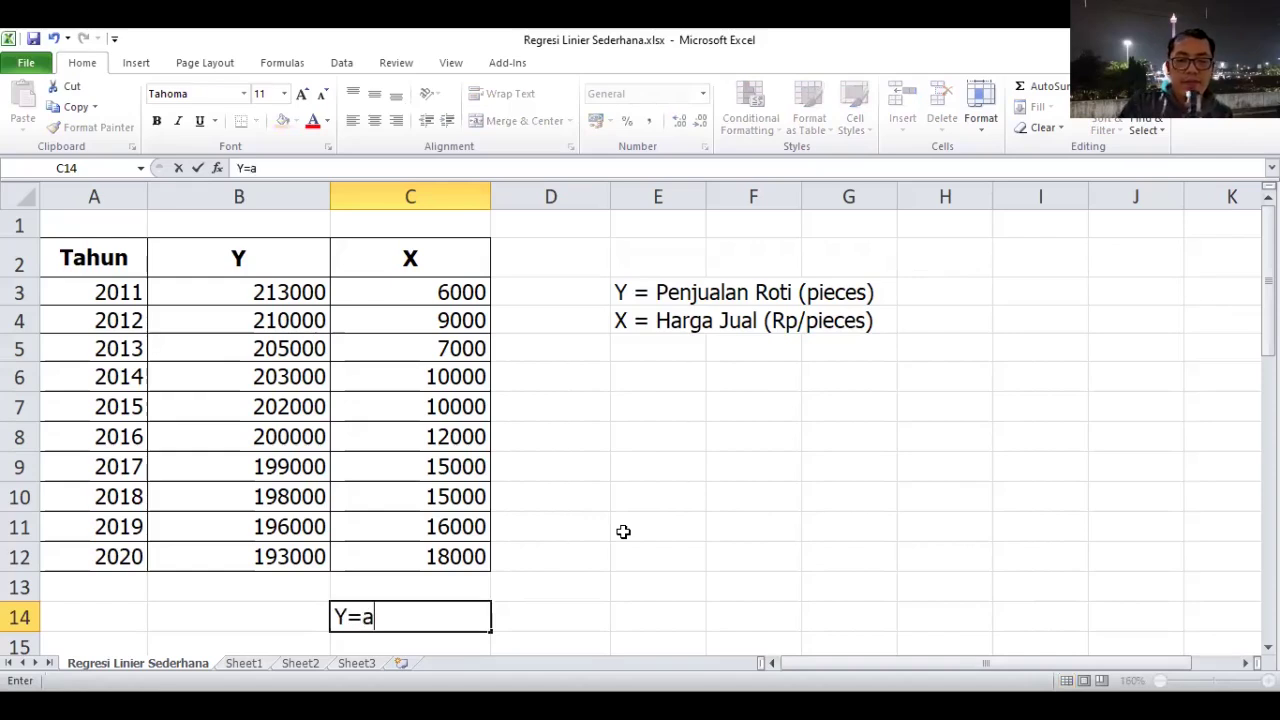
{"action": "type", "text": "+b"}
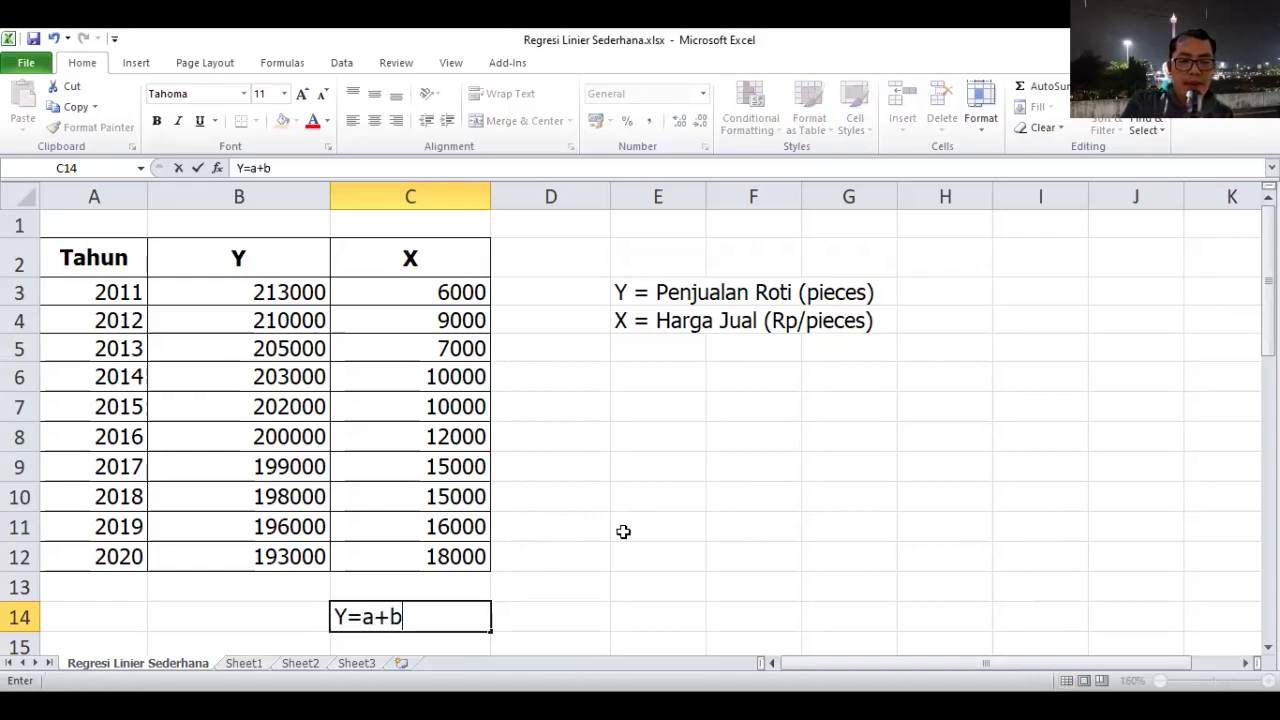
{"action": "type", "text": "X"}
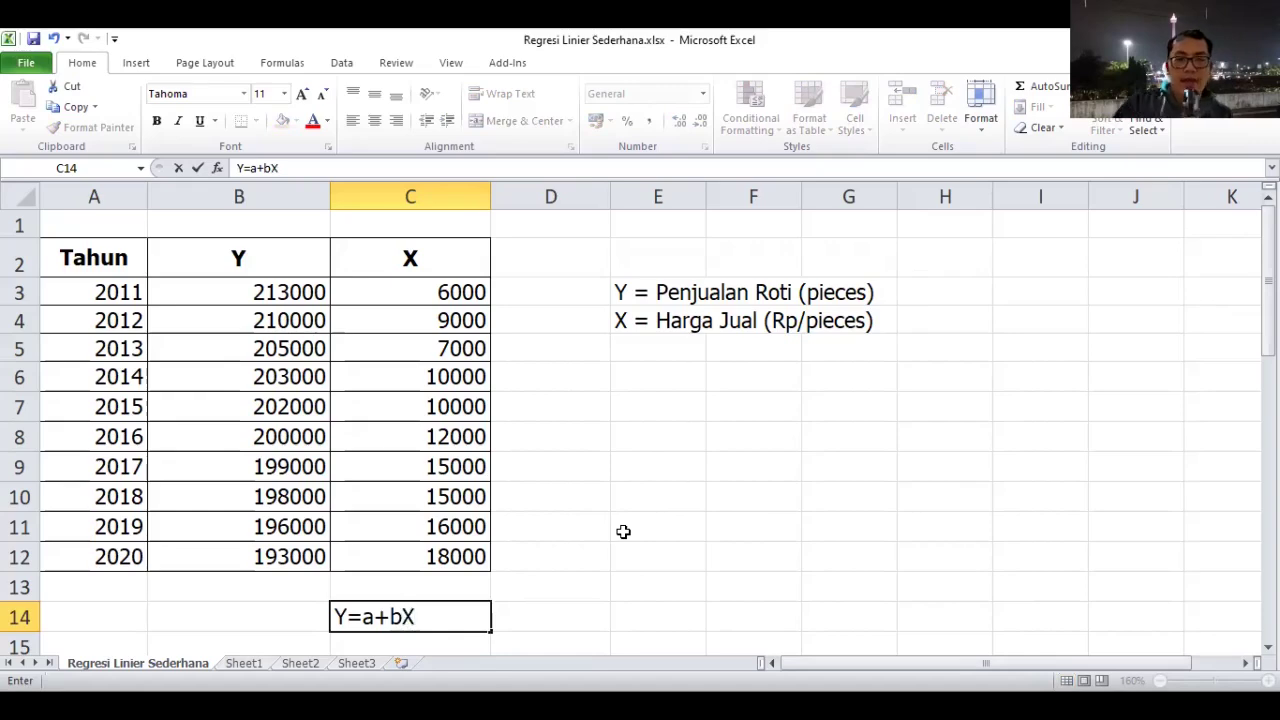
{"action": "left_click", "coordinate": [623, 531]}
{"action": "scroll", "coordinate": [623, 530], "scroll_direction": "down", "scroll_amount": 1}
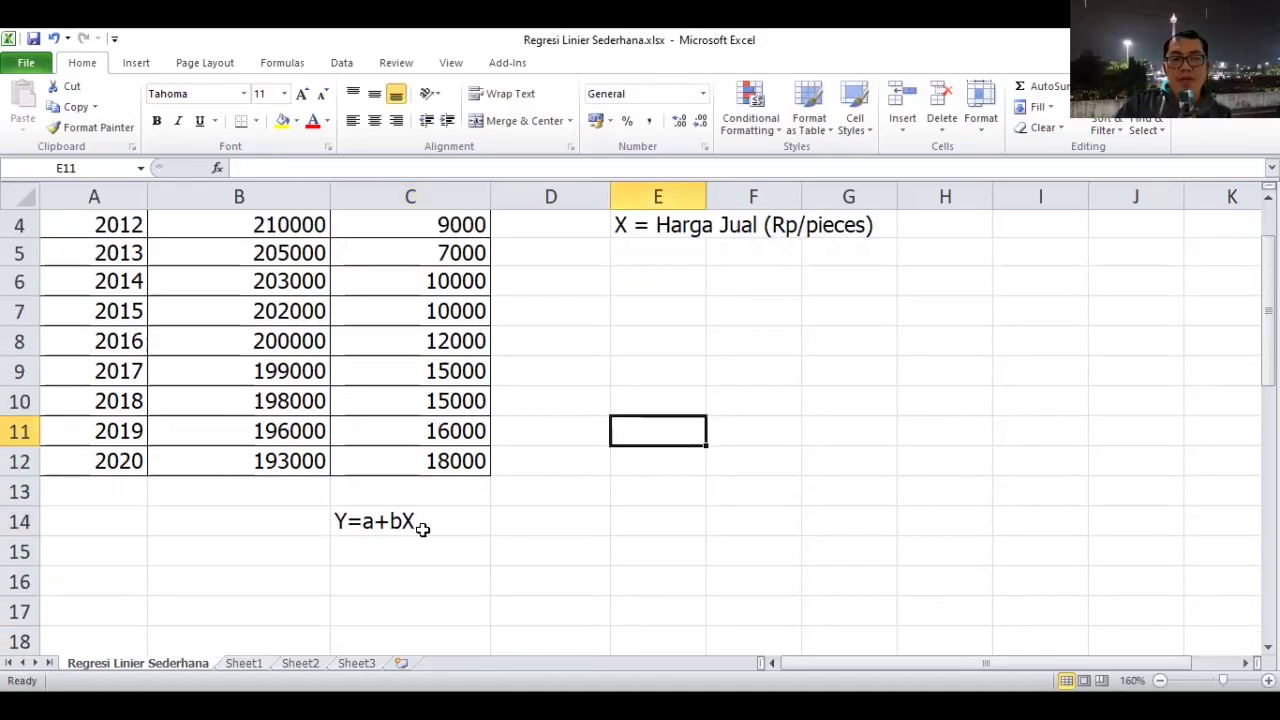
{"action": "scroll", "coordinate": [480, 520], "scroll_direction": "up", "scroll_amount": 1}
Start a Regression data analysis with B2:B12 as the Y range and C2:C12 as the X range.
{"action": "left_click", "coordinate": [647, 414]}
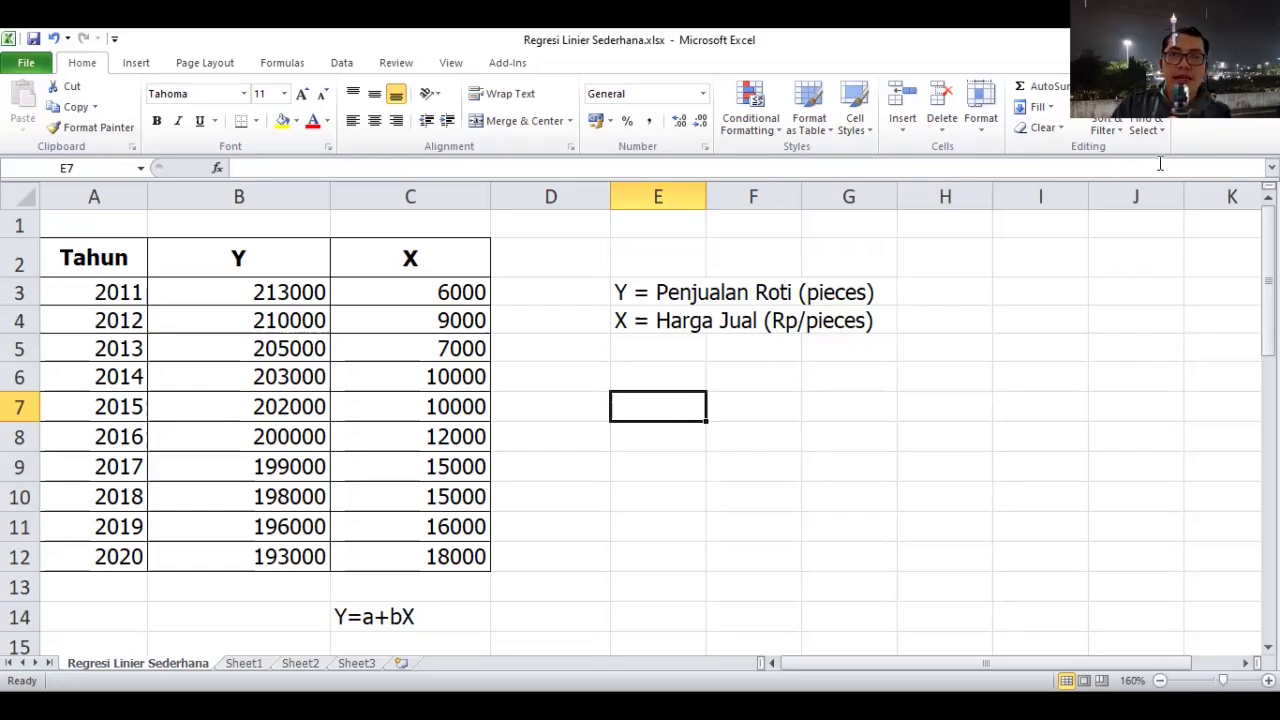
{"action": "left_click", "coordinate": [339, 61]}
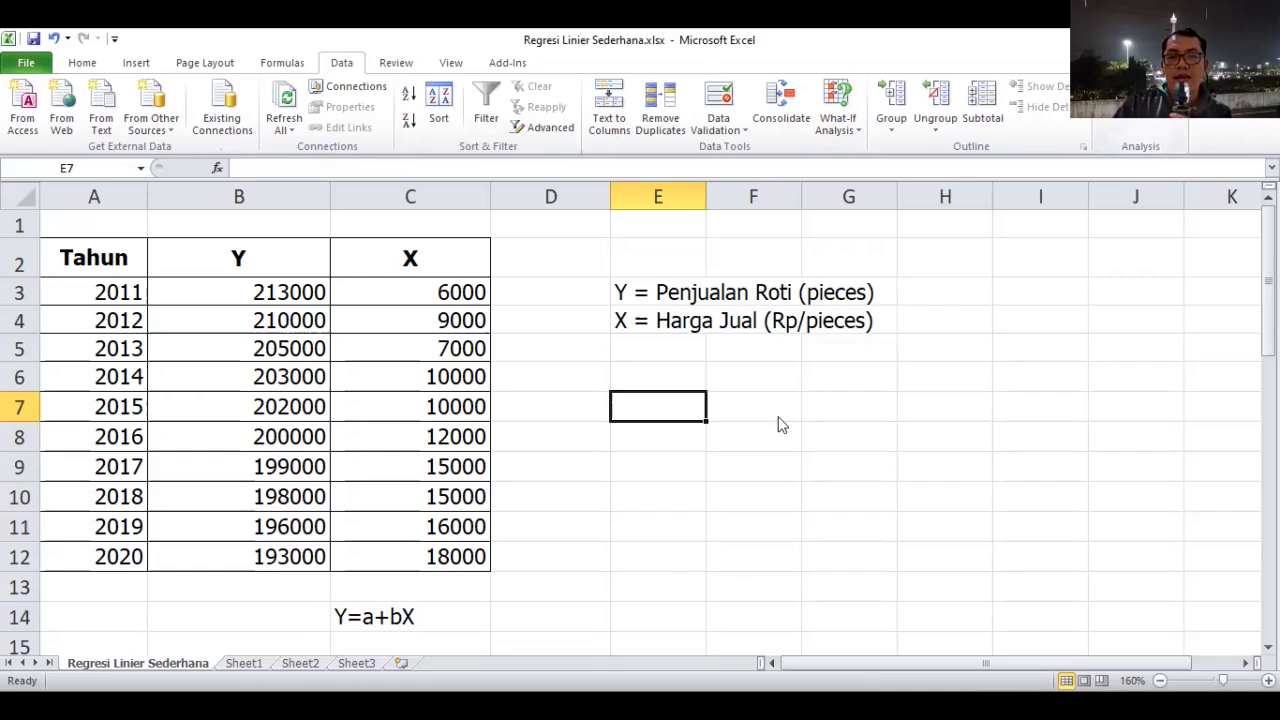
{"action": "key", "text": "alt+a"}
{"action": "key", "text": "y"}
{"action": "left_click", "coordinate": [700, 487]}
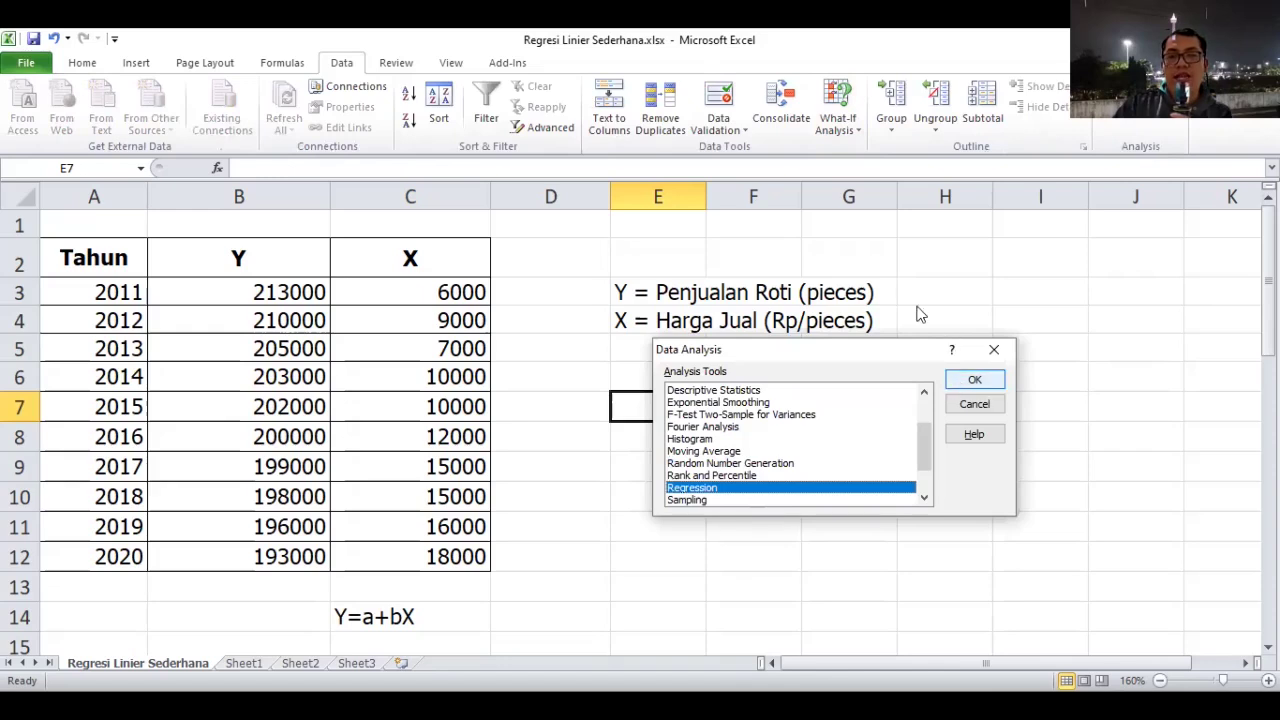
{"action": "key", "text": "Return"}
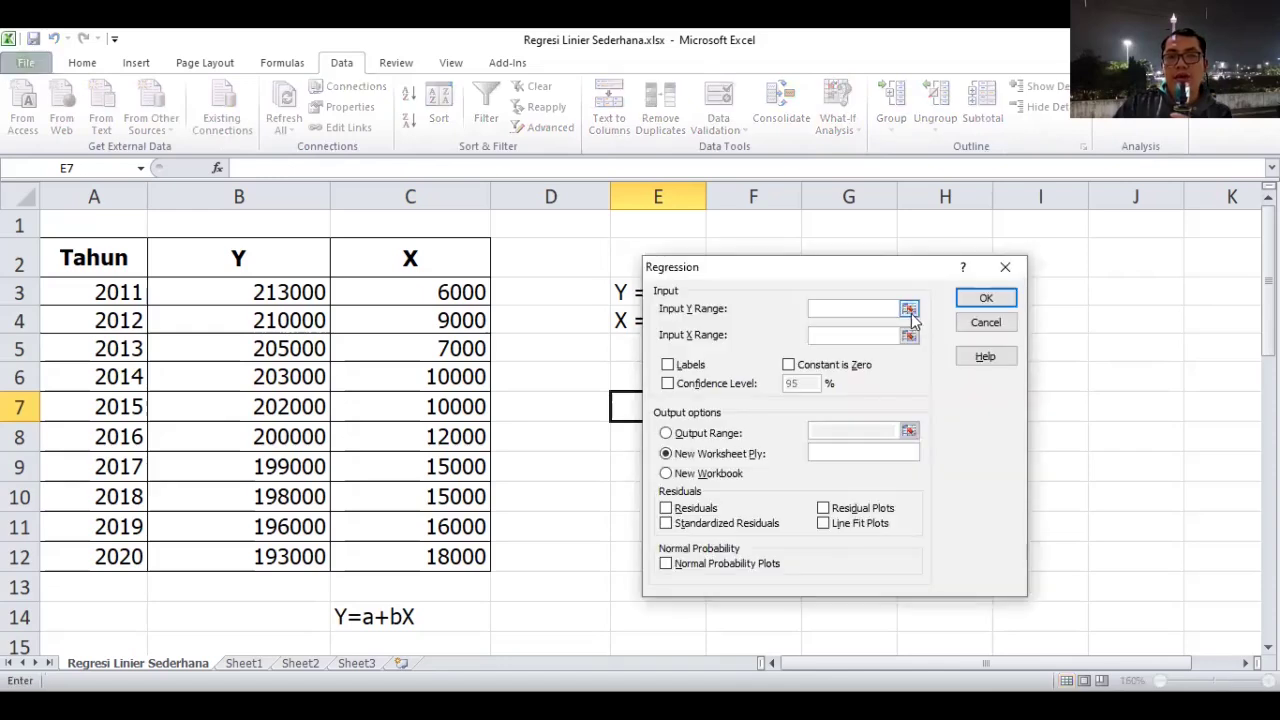
{"action": "left_click", "coordinate": [234, 258]}
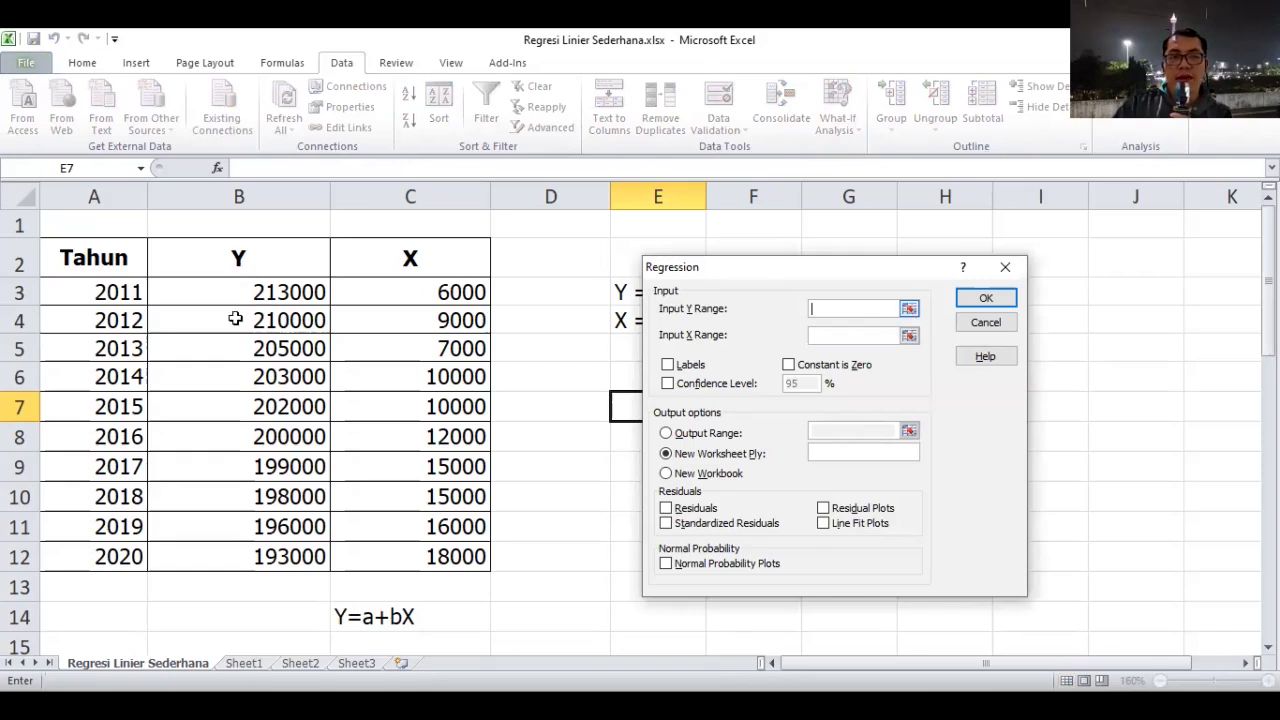
{"action": "left_click", "coordinate": [244, 553], "text": "shift"}
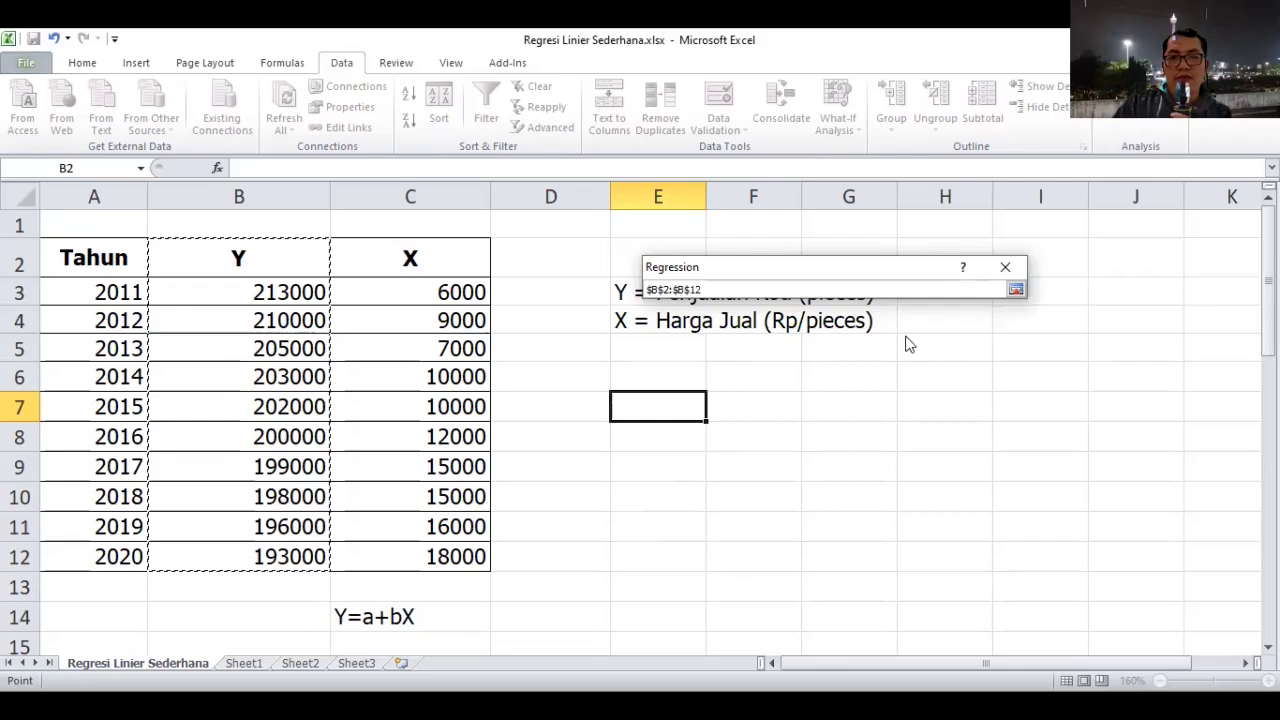
{"action": "left_click", "coordinate": [417, 264]}
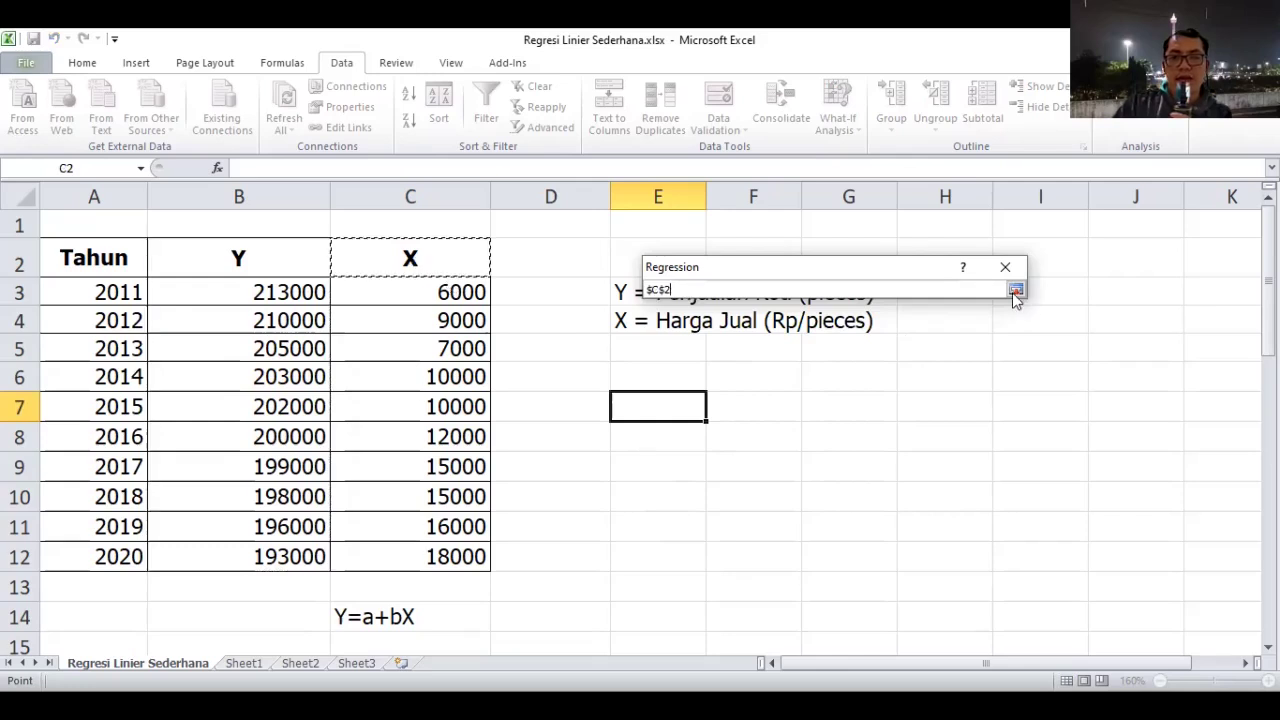
{"action": "key", "text": "ctrl+shift+Down"}
{"action": "key", "text": "Return"}
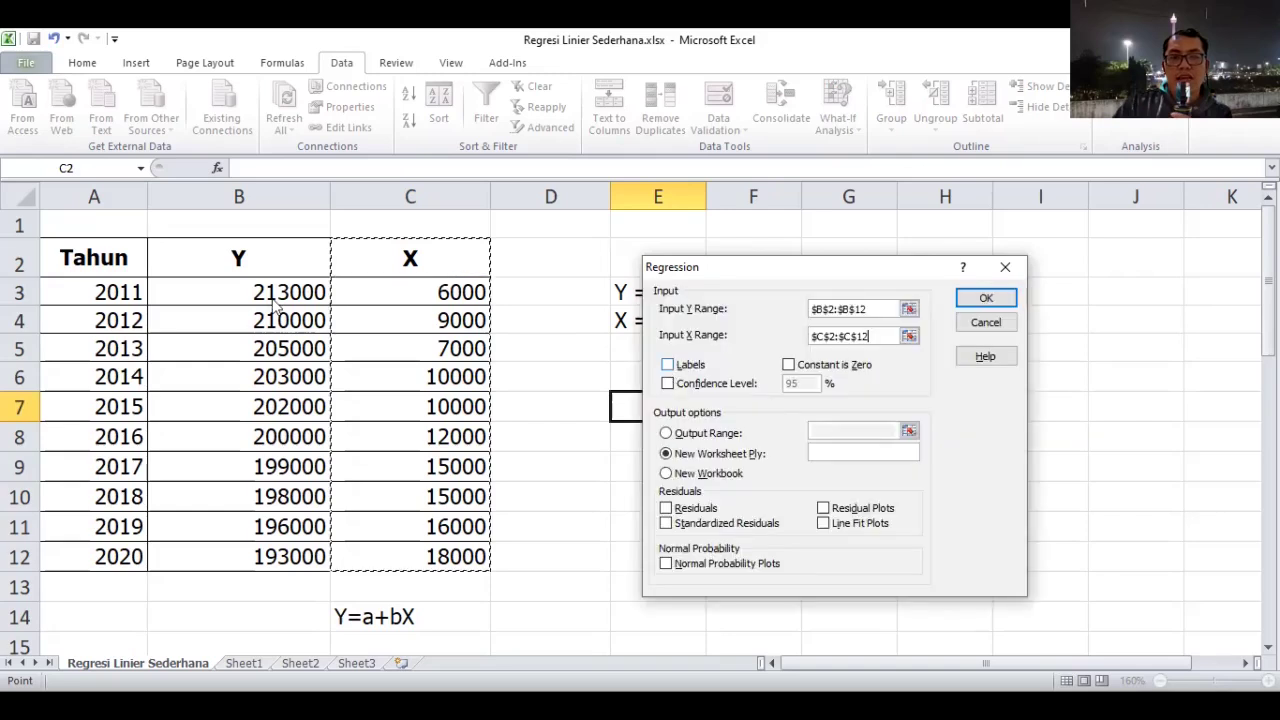
Include labels and a 95% confidence level in the regression, and run it with its output starting at E7.
{"action": "left_click", "coordinate": [667, 364]}
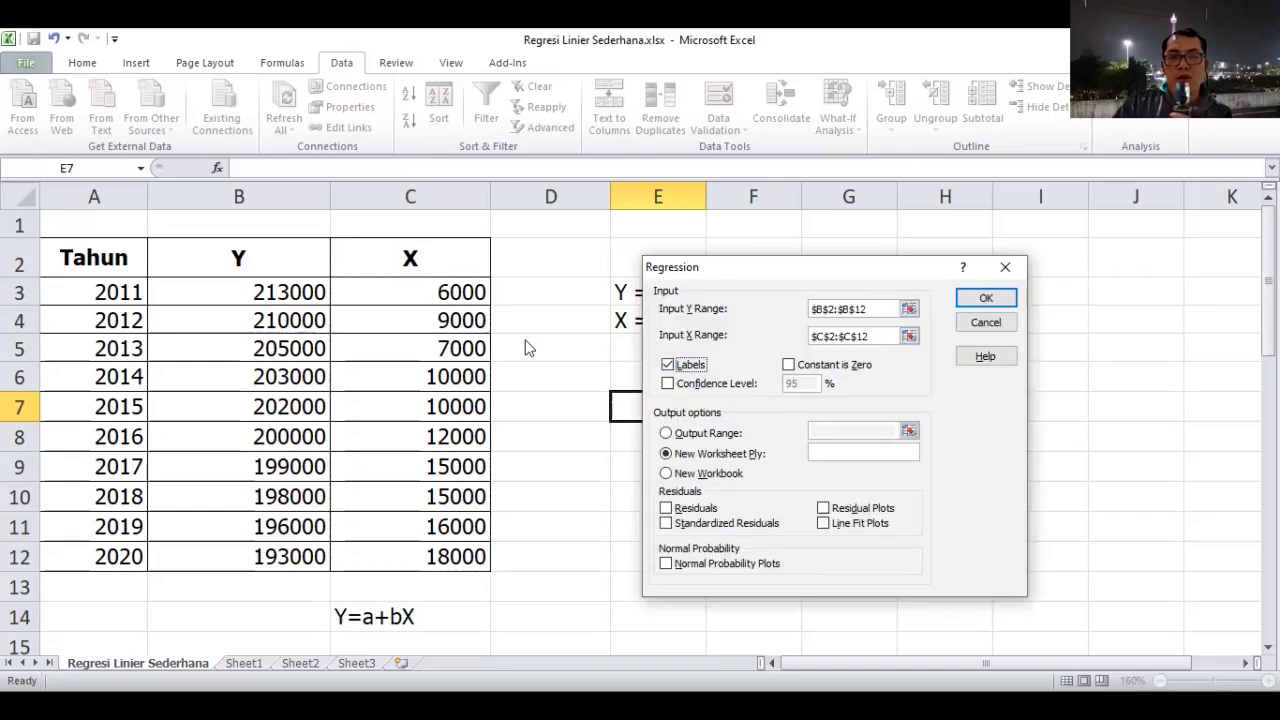
{"action": "left_click", "coordinate": [668, 384]}
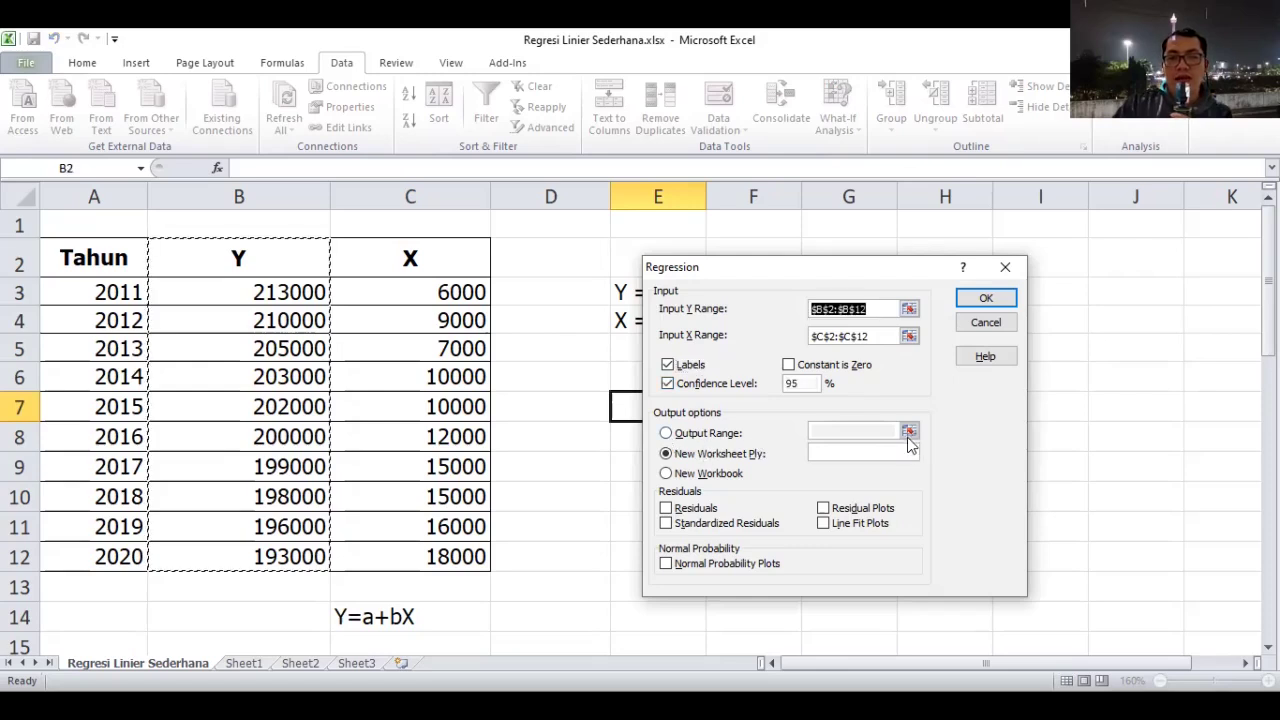
{"action": "left_click", "coordinate": [690, 434]}
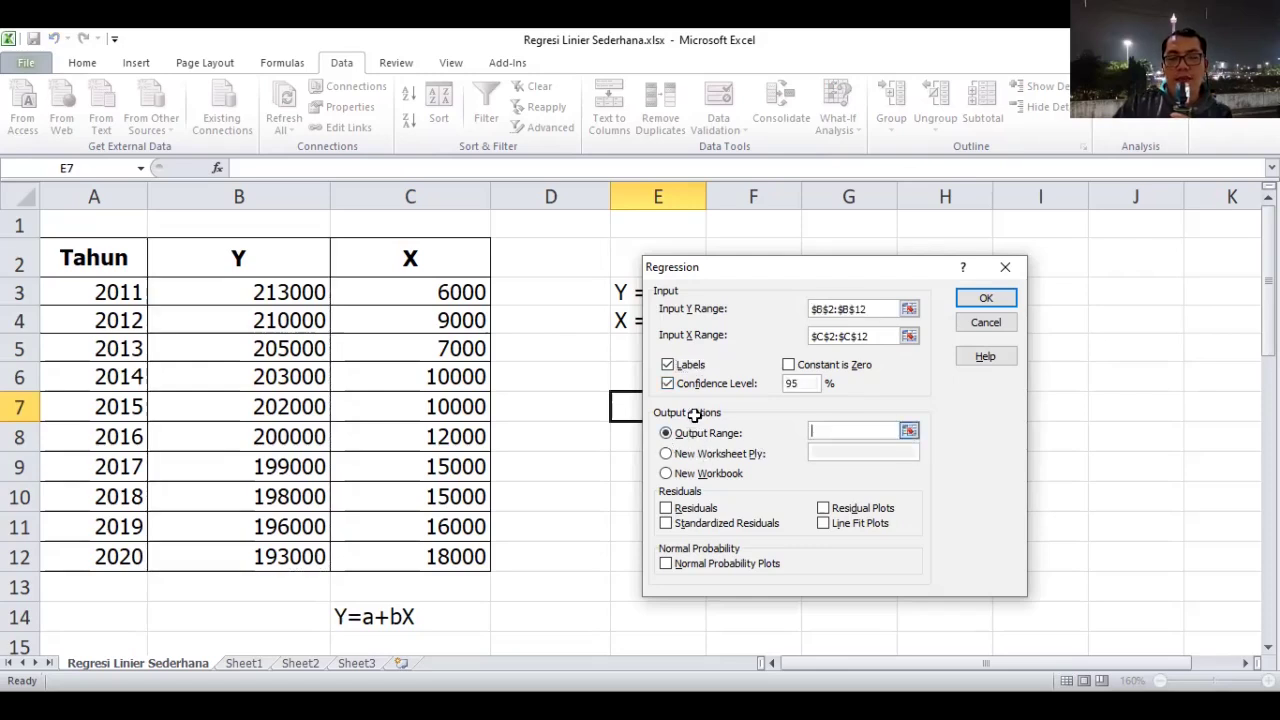
{"action": "left_click", "coordinate": [689, 413]}
{"action": "left_click", "coordinate": [689, 413]}
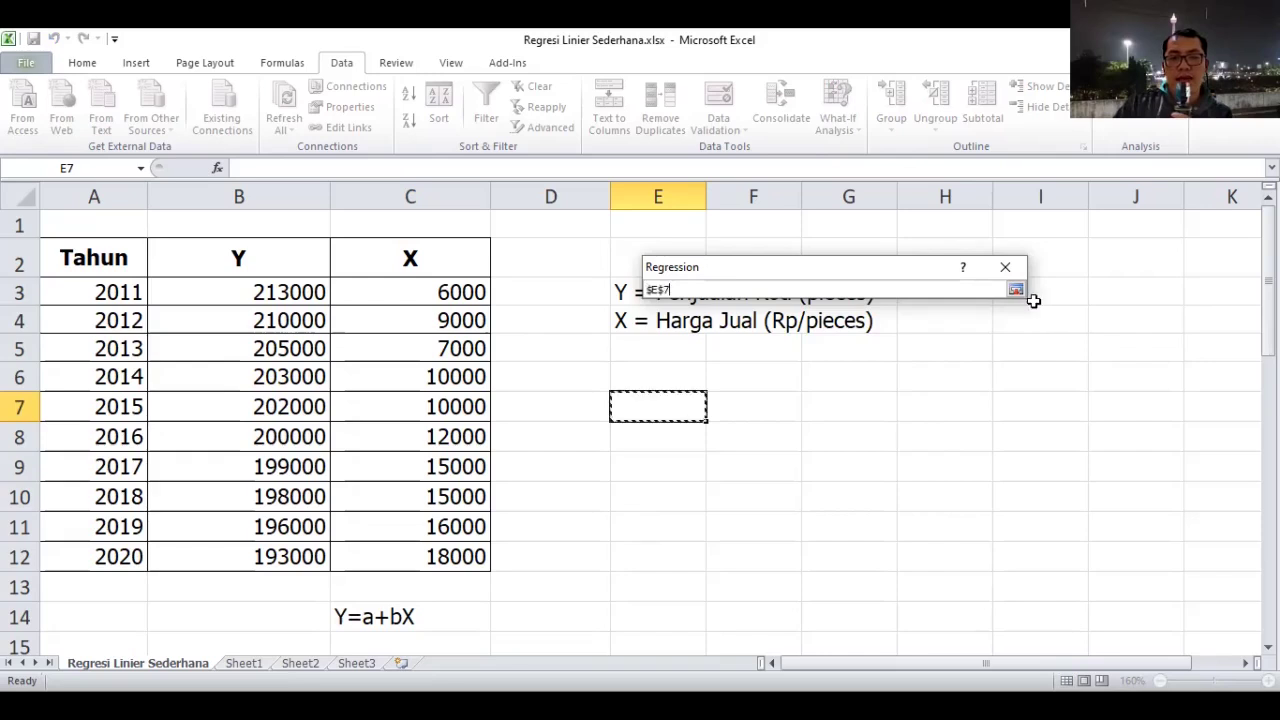
{"action": "key", "text": "Return"}
{"action": "left_click", "coordinate": [984, 298]}
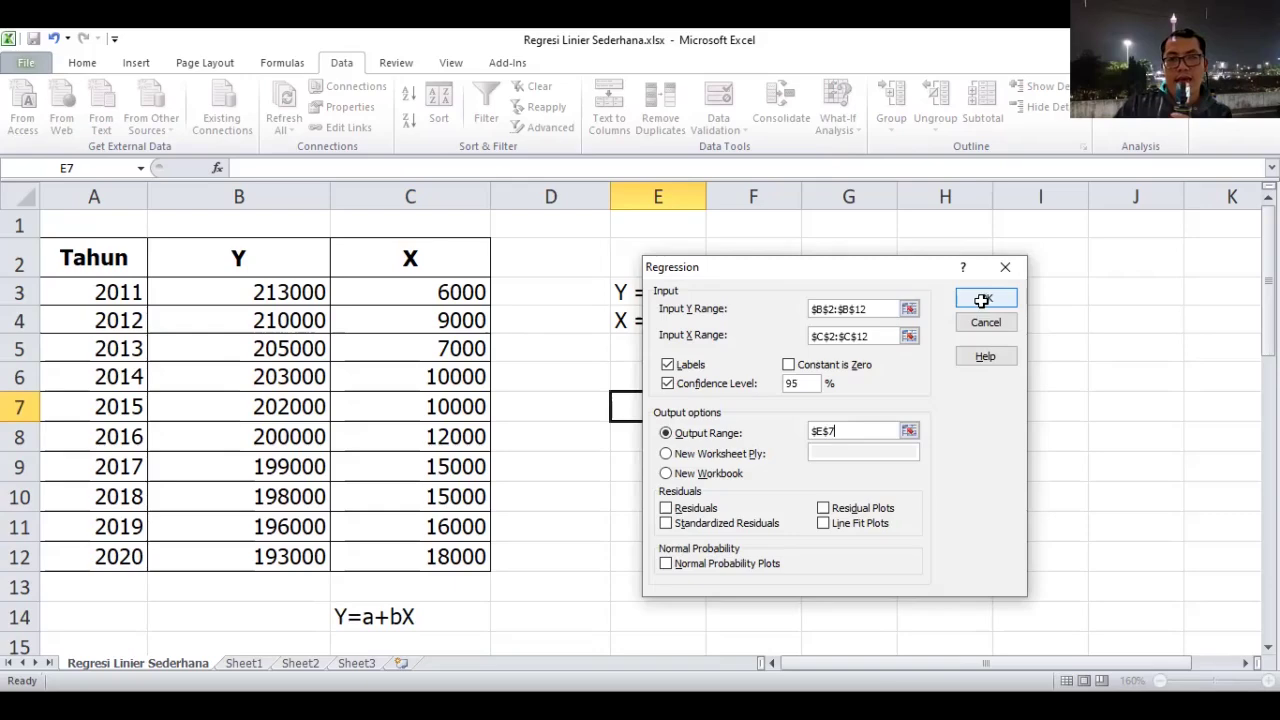
Adjust the width of column E to about 18 so the regression output labels fit.
{"action": "scroll", "coordinate": [723, 214], "scroll_direction": "down", "scroll_amount": 1}
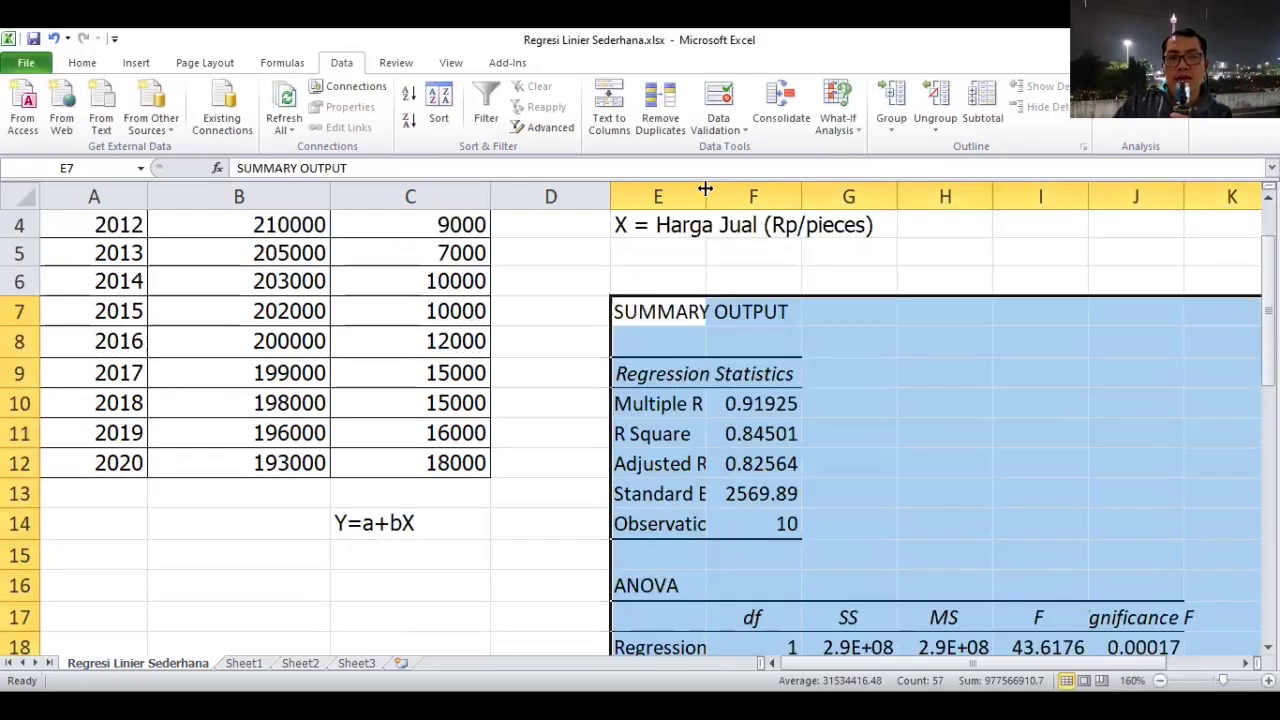
{"action": "key", "text": "alt+o"}
{"action": "key", "text": "c"}
{"action": "key", "text": "a"}
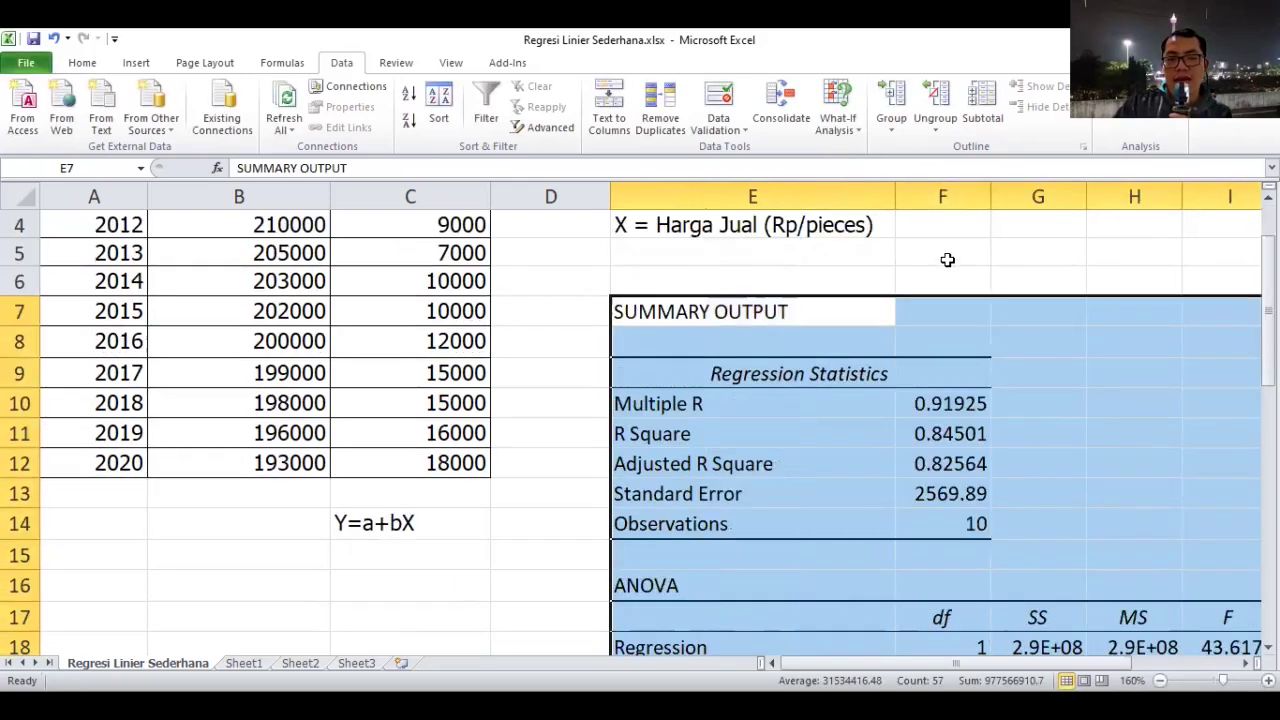
{"action": "scroll", "coordinate": [947, 260], "scroll_direction": "down", "scroll_amount": 3}
{"action": "left_click_drag", "start_coordinate": [895, 186], "coordinate": [807, 196]}
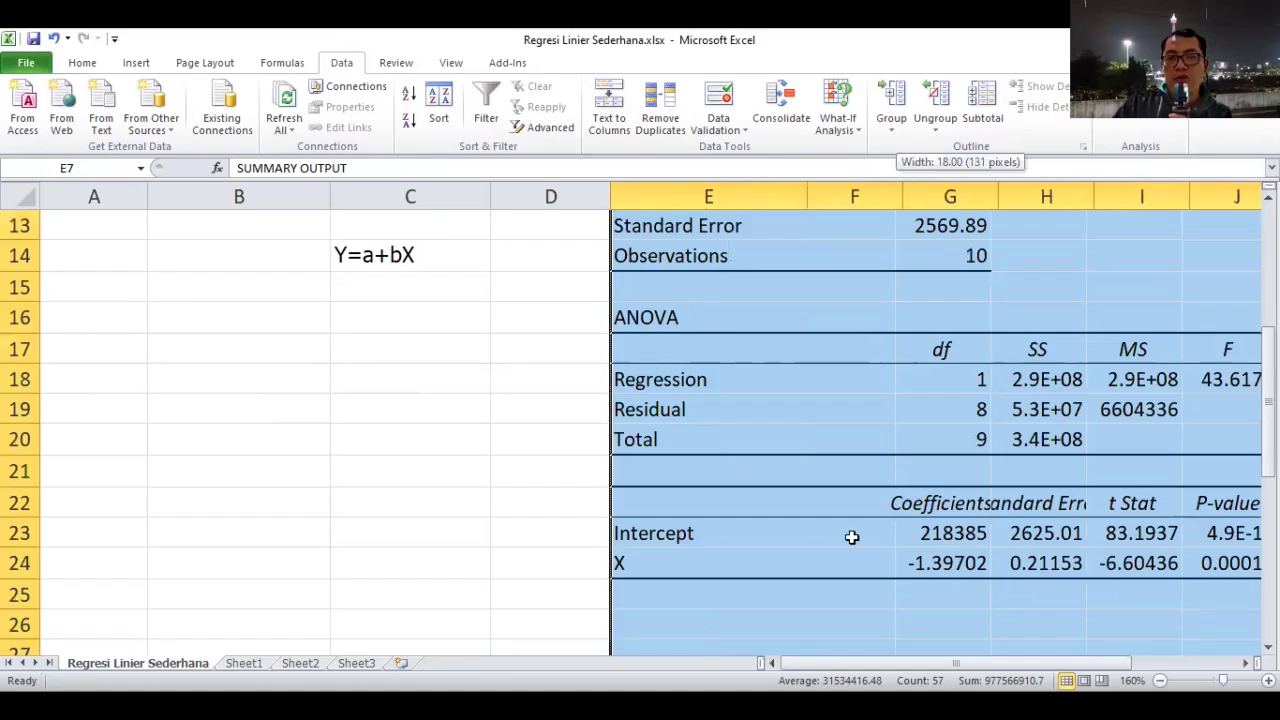
Add the coefficient labels a= in C15 and b= in C16, below the regression equation.
{"action": "left_click", "coordinate": [815, 540]}
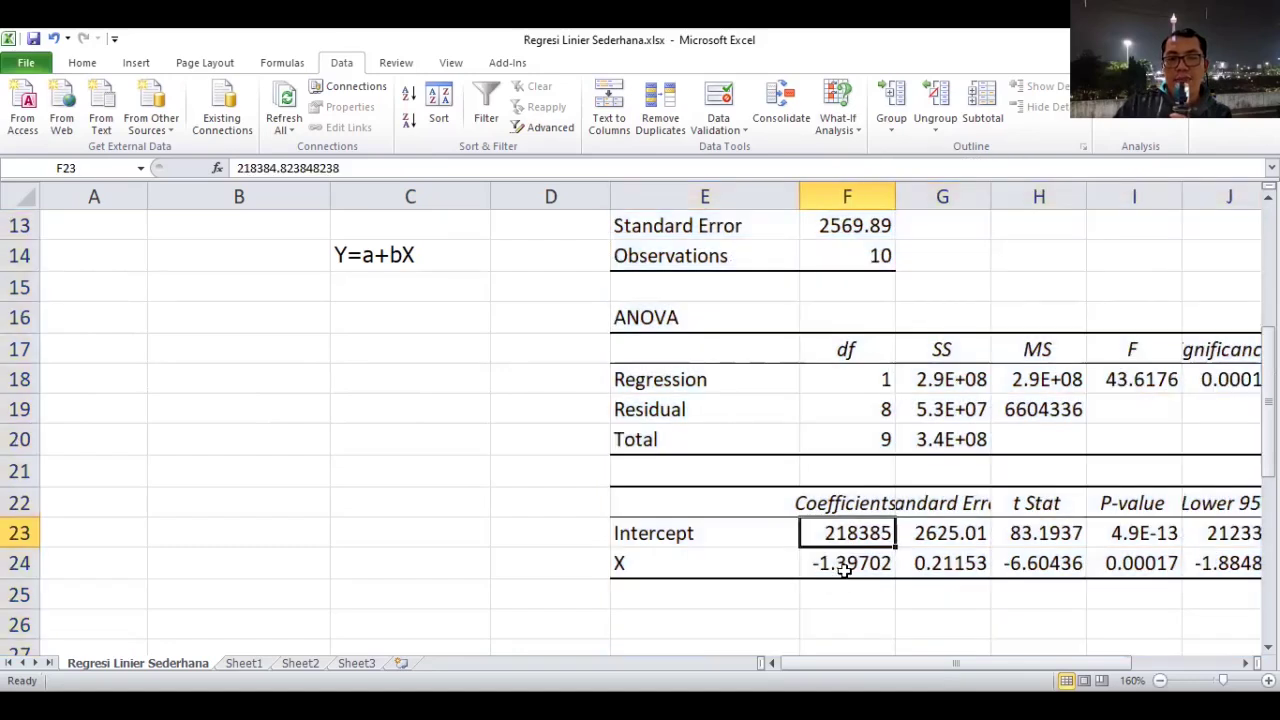
{"action": "left_click", "coordinate": [845, 566]}
{"action": "left_click", "coordinate": [843, 535]}
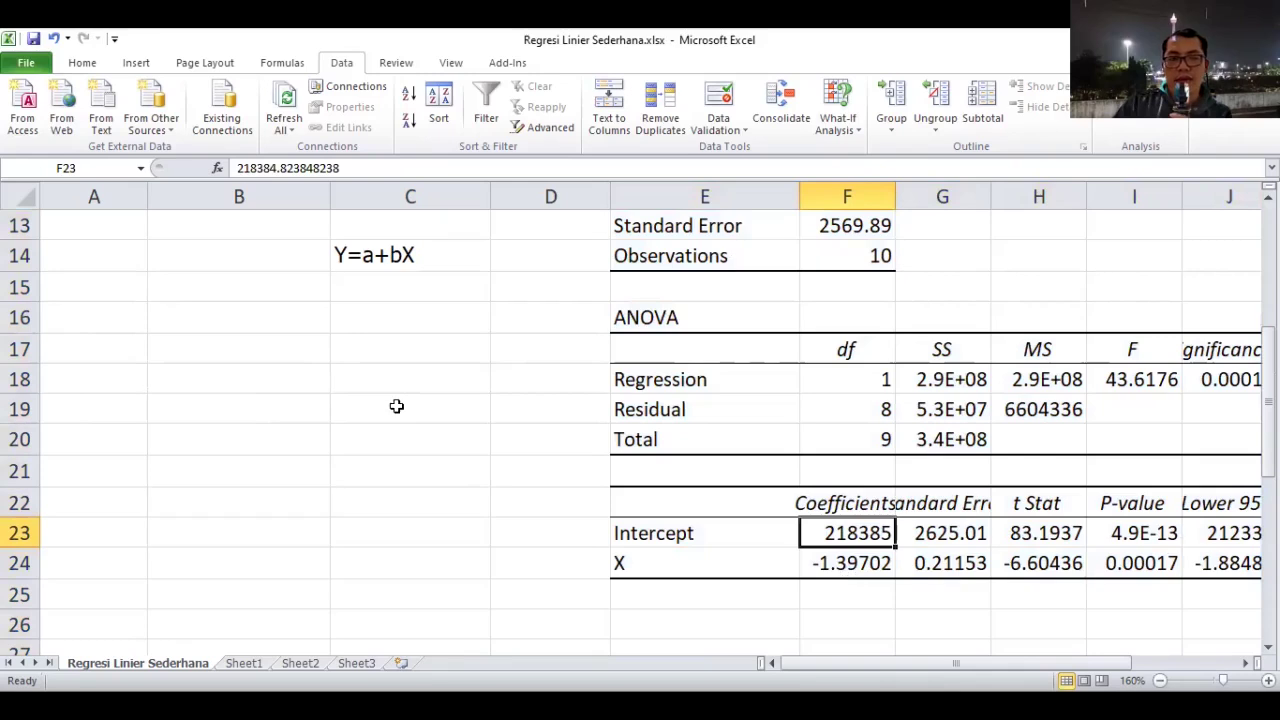
{"action": "left_click", "coordinate": [373, 287]}
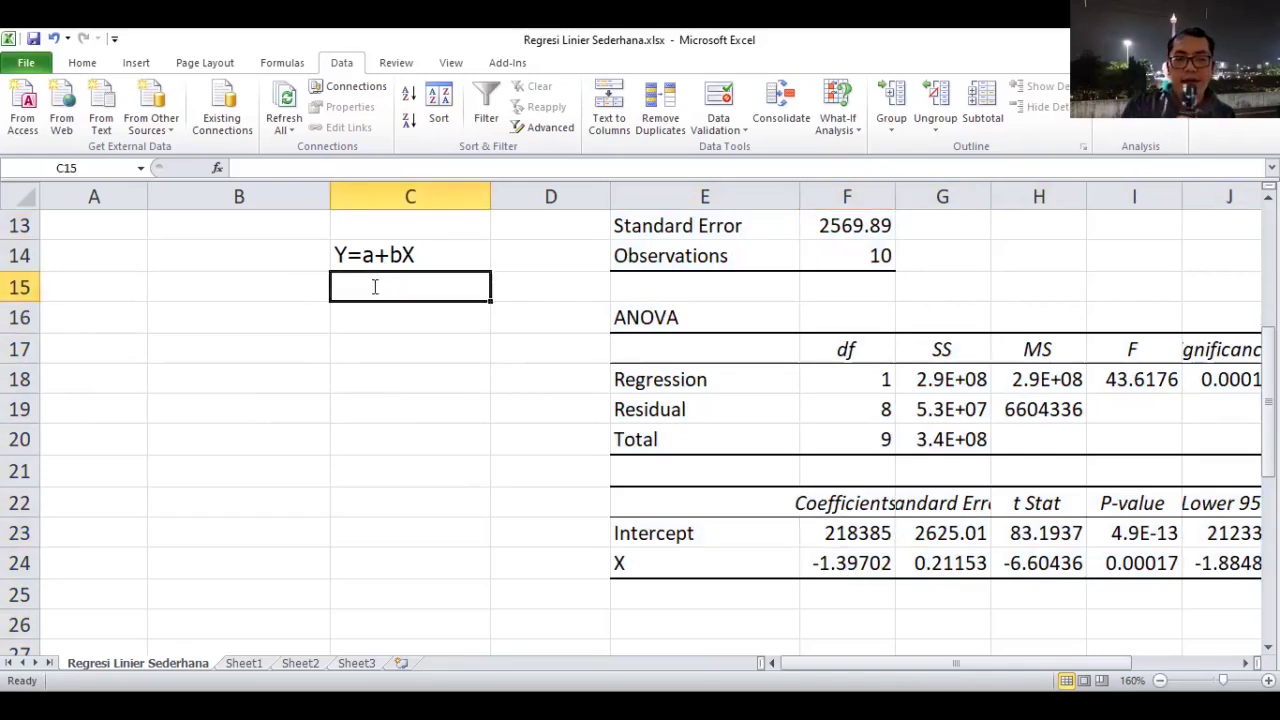
{"action": "type", "text": "a="}
{"action": "key", "text": "Return"}
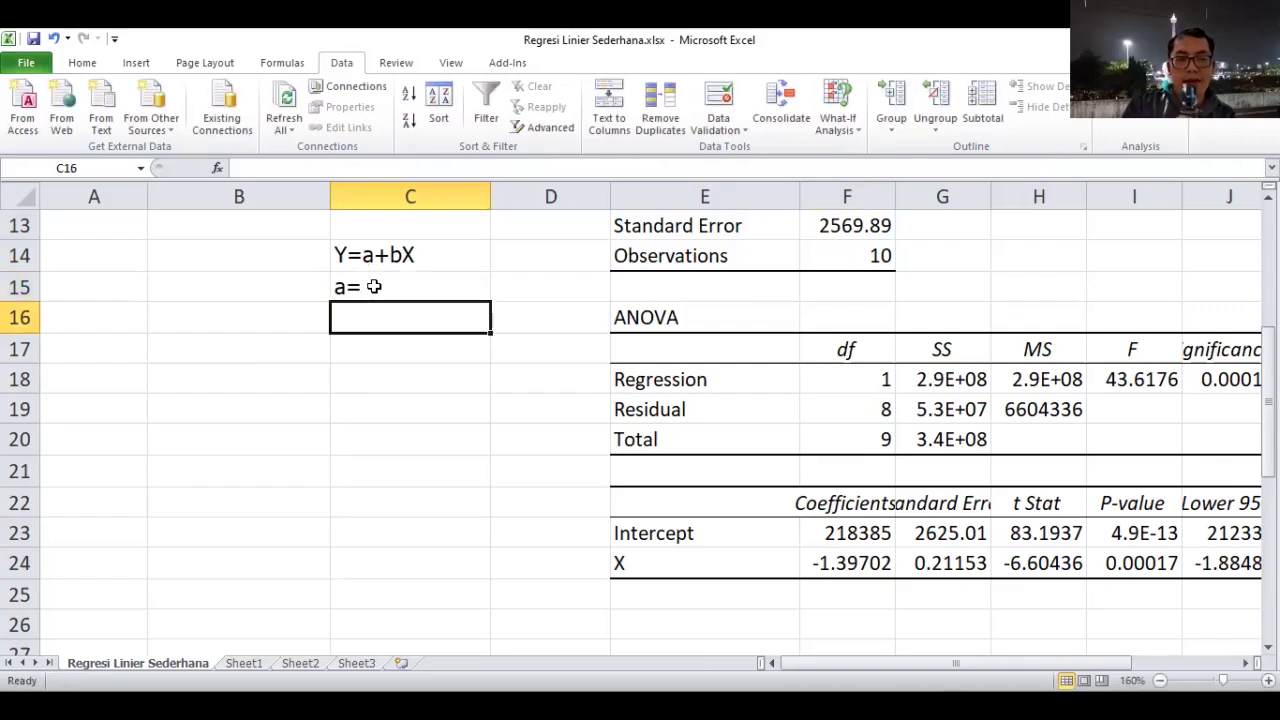
{"action": "type", "text": "b="}
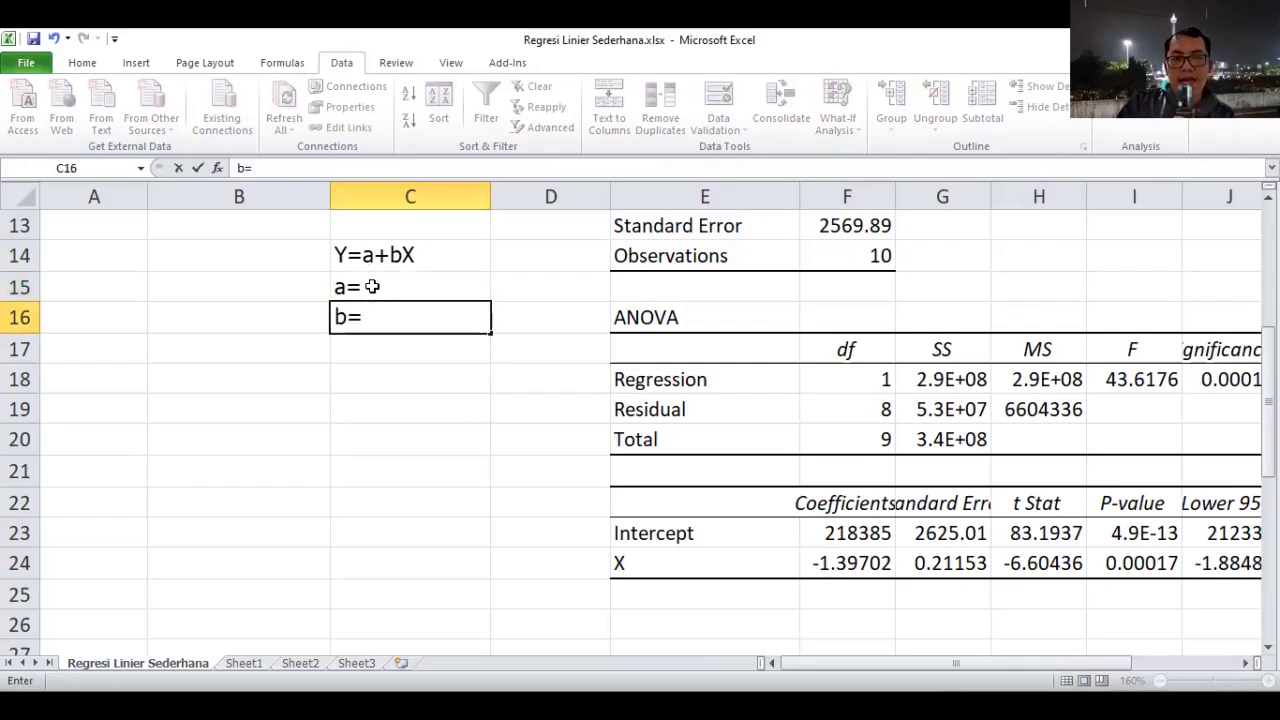
Link D15 to the intercept coefficient with =F23 and D16 to the X coefficient with =F24.
{"action": "left_click", "coordinate": [526, 291]}
{"action": "type", "text": "="}
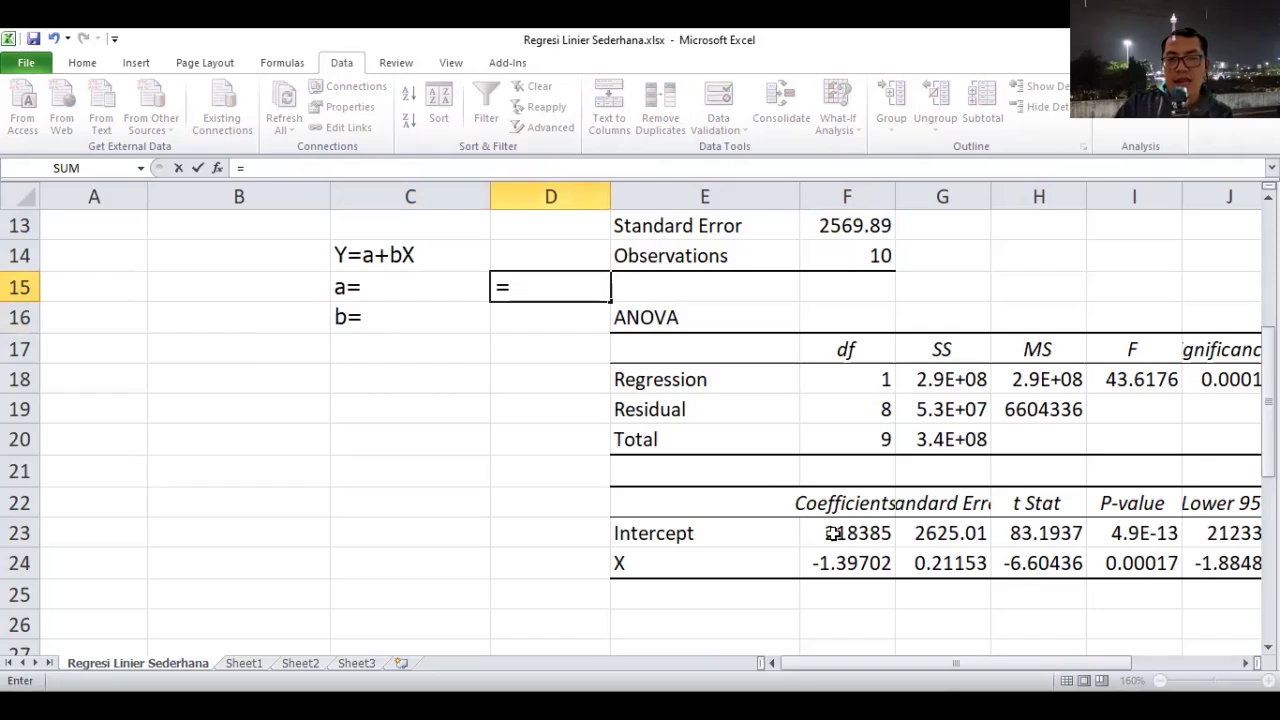
{"action": "left_click", "coordinate": [870, 540]}
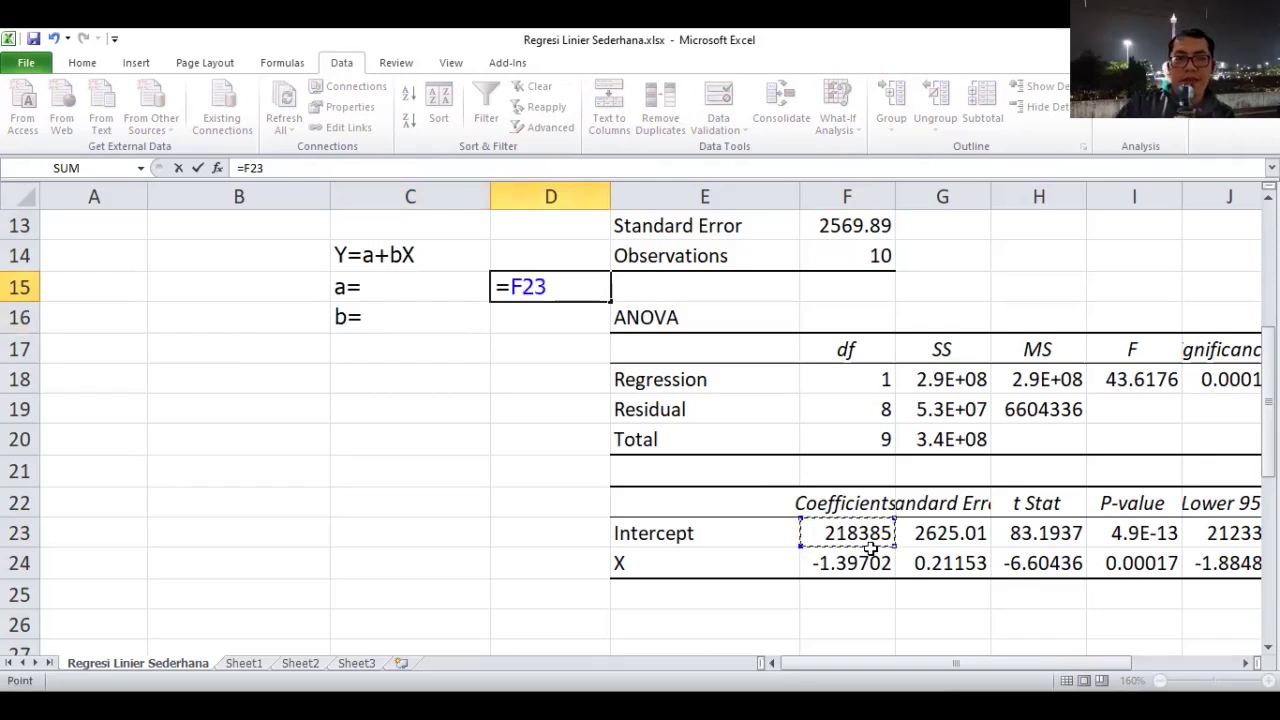
{"action": "key", "text": "Return"}
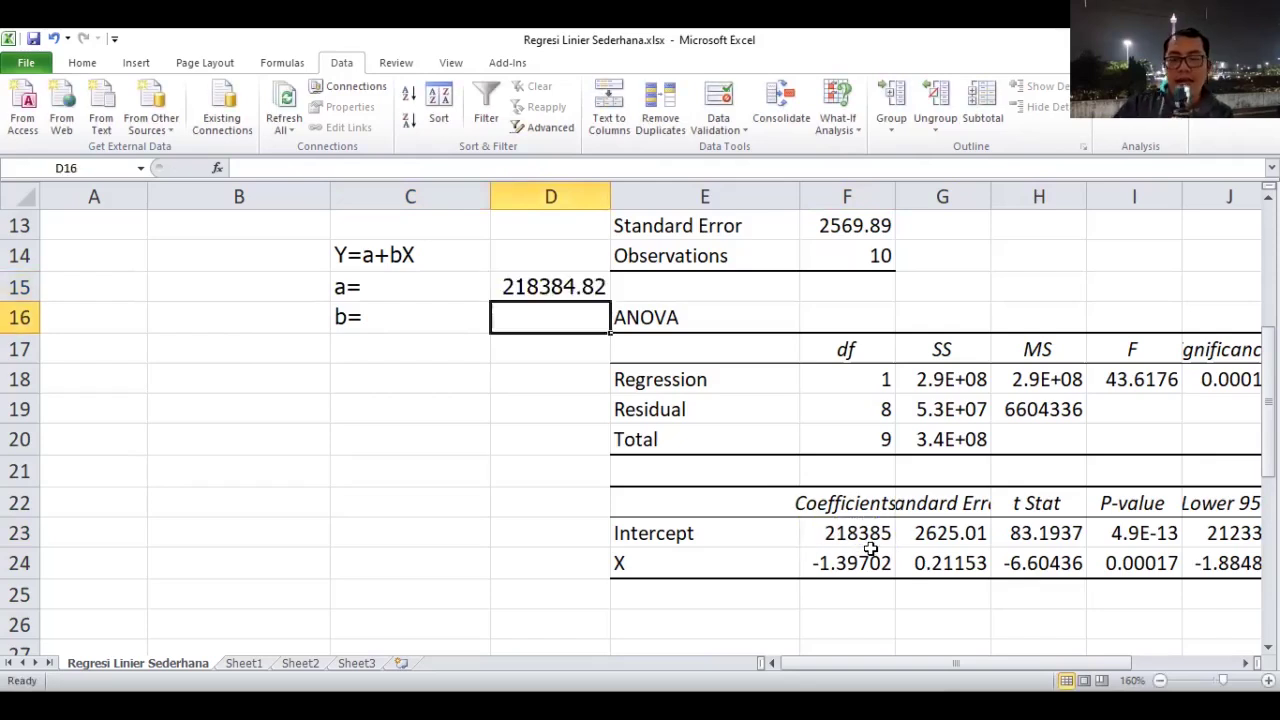
{"action": "type", "text": "="}
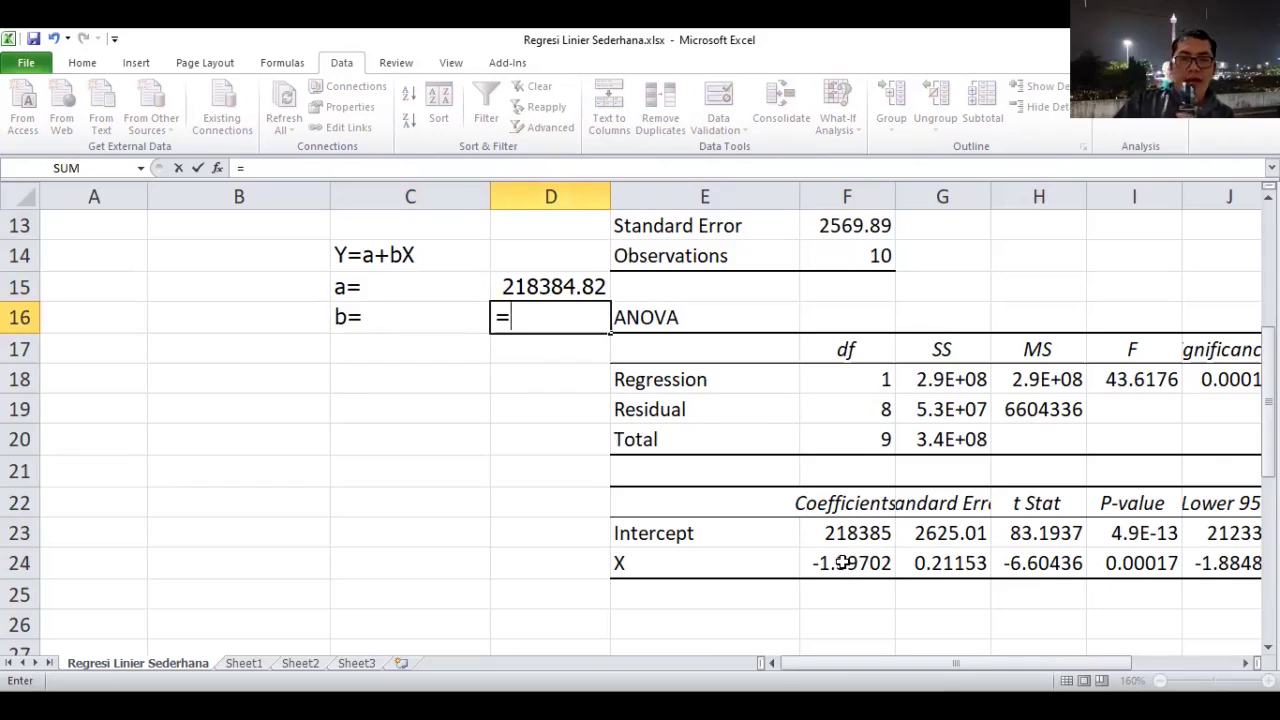
{"action": "left_click", "coordinate": [843, 563]}
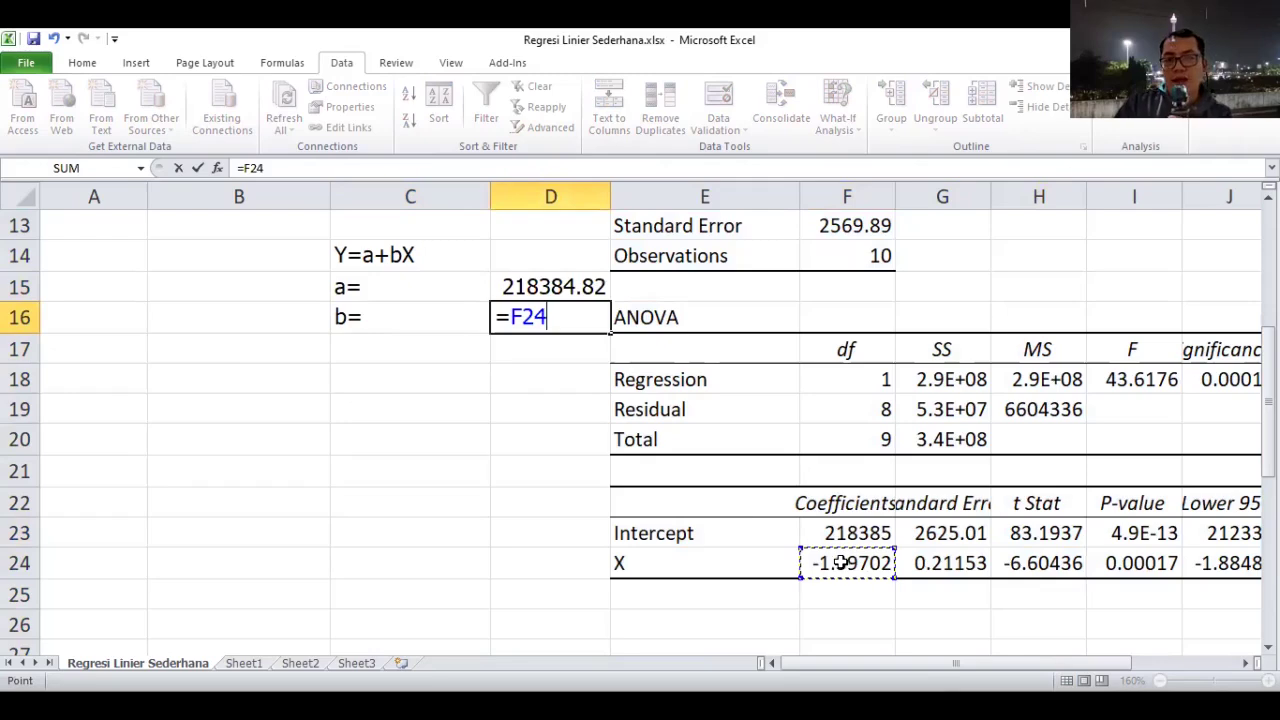
{"action": "key", "text": "Return"}
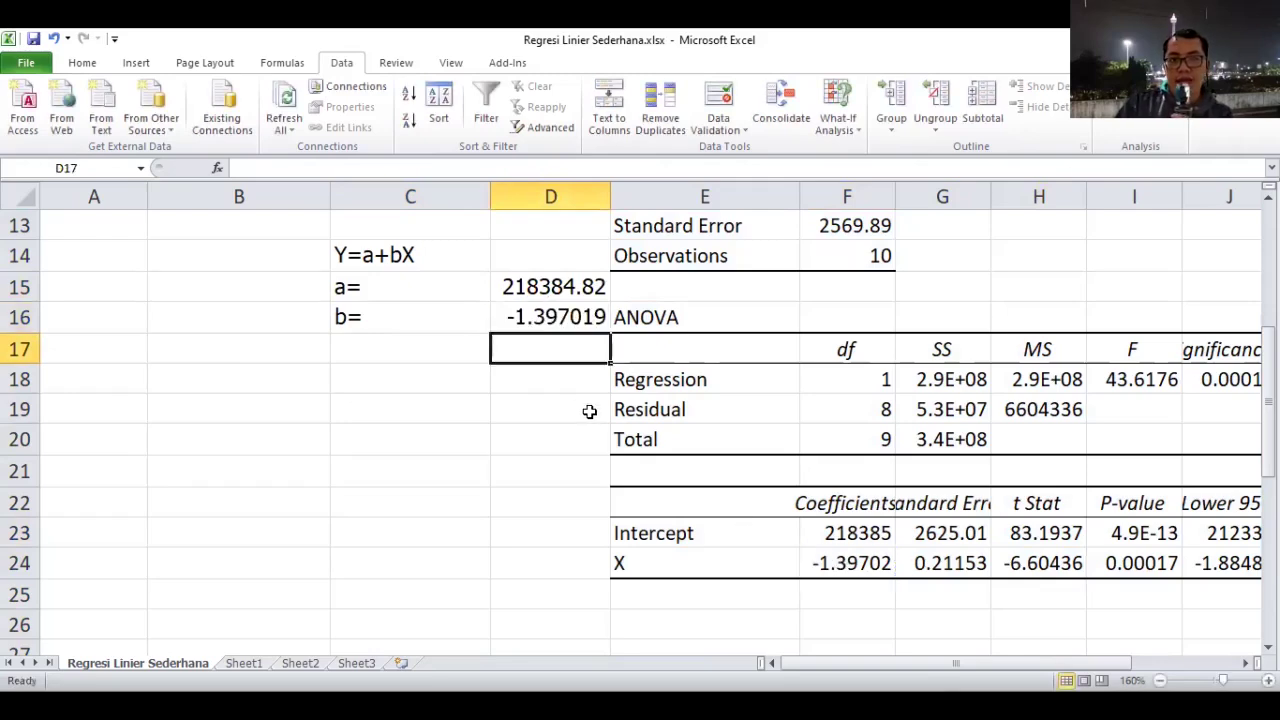
Add the heading PENDUGA Y in D2 beside the X column and widen column D to fit it.
{"action": "scroll", "coordinate": [557, 300], "scroll_direction": "up", "scroll_amount": 4}
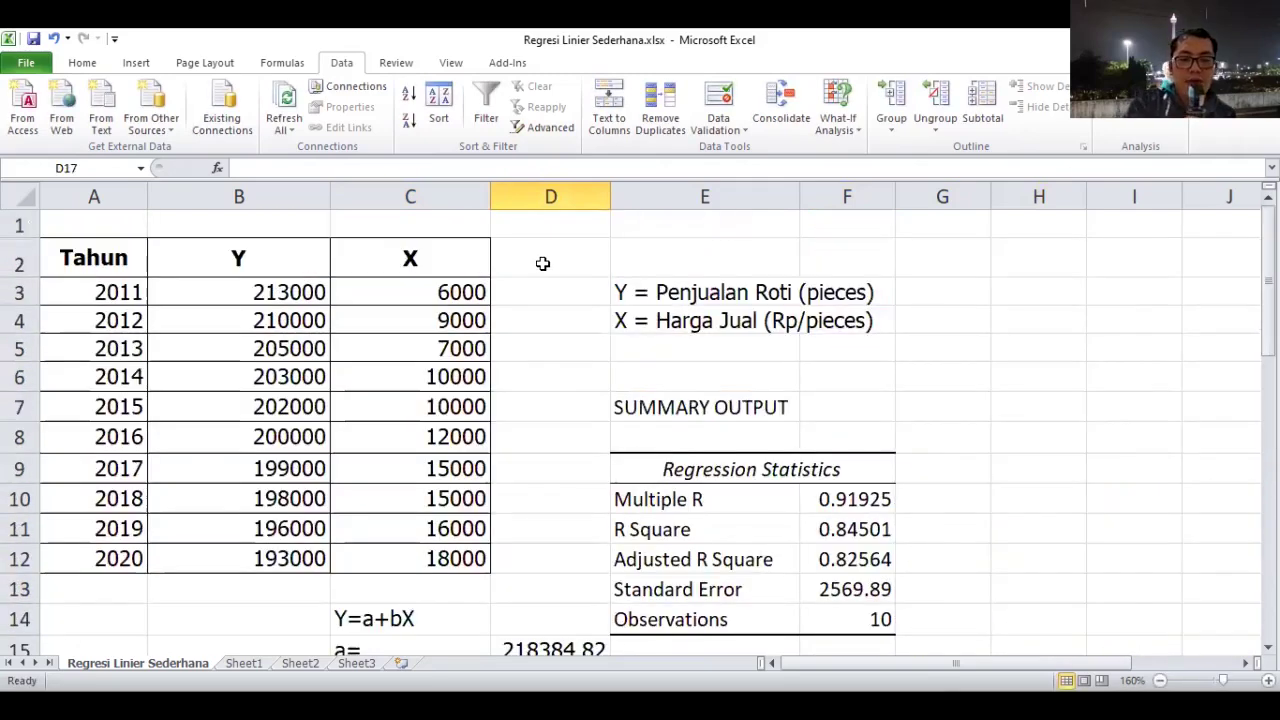
{"action": "left_click", "coordinate": [545, 263]}
{"action": "type", "text": "Y"}
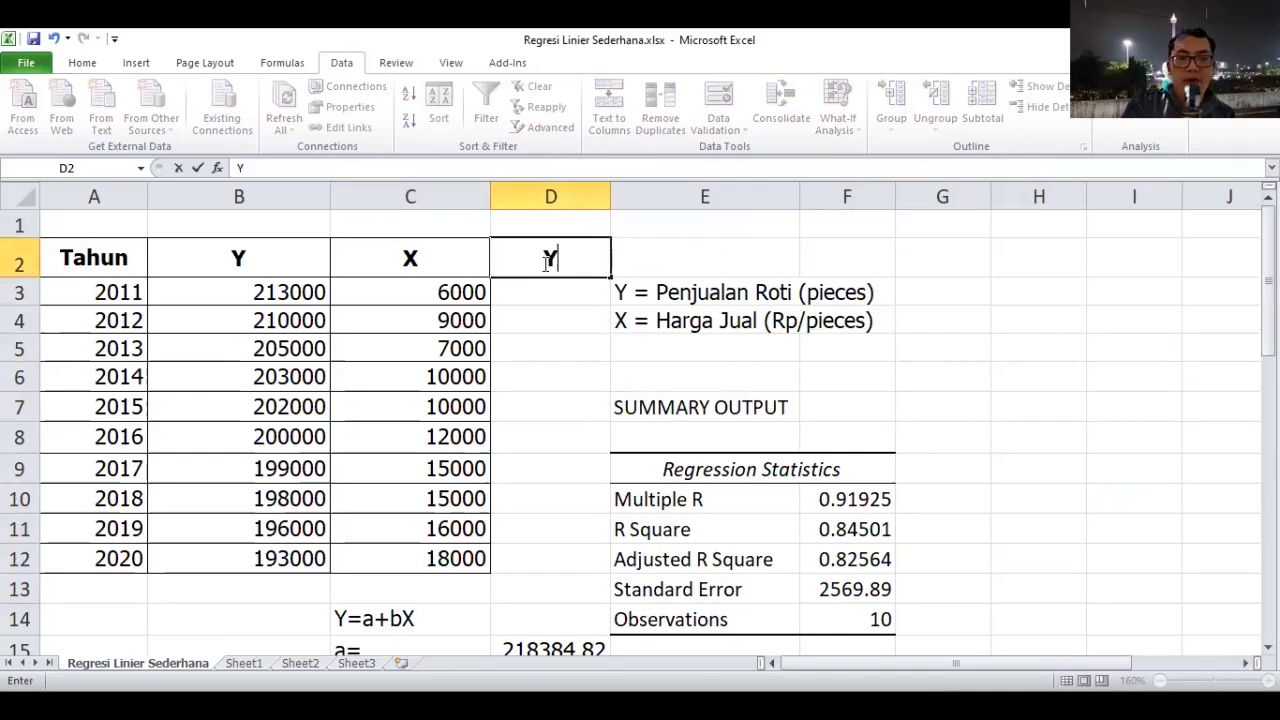
{"action": "type", "text": " P"}
{"action": "key", "text": "BackSpace"}
{"action": "key", "text": "BackSpace"}
{"action": "key", "text": "BackSpace"}
{"action": "type", "text": "P"}
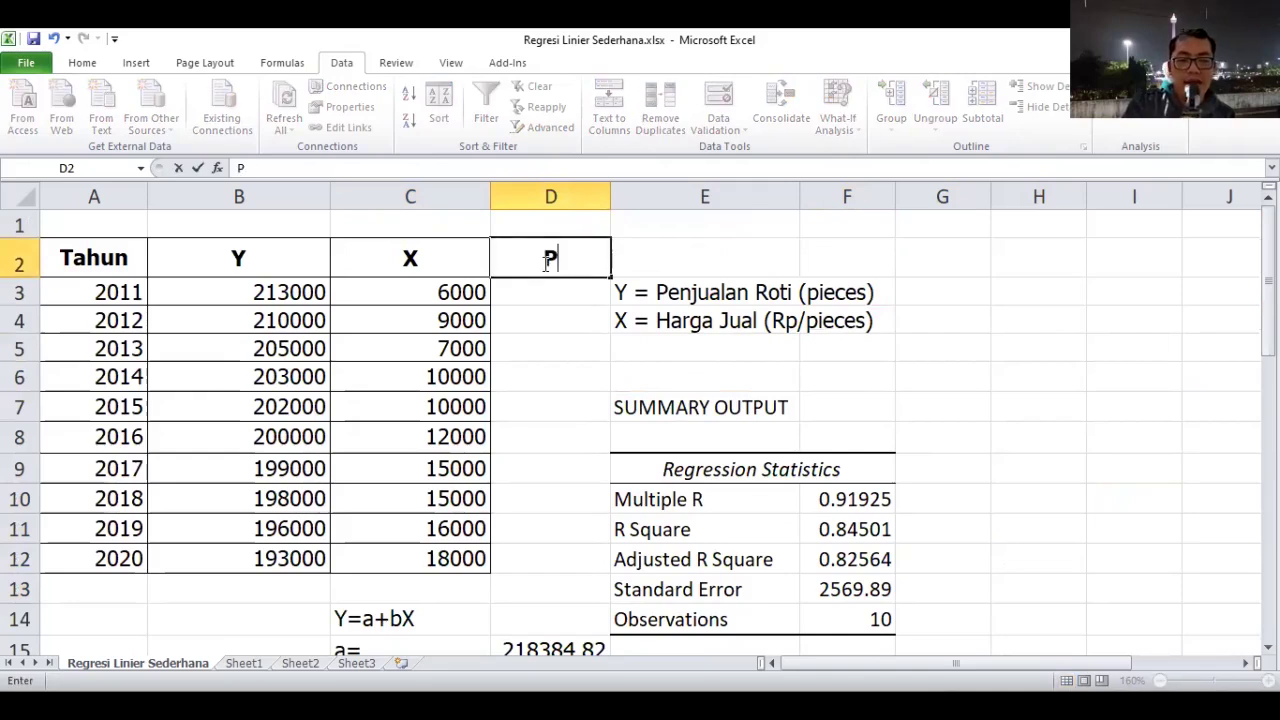
{"action": "type", "text": "ENDUG"}
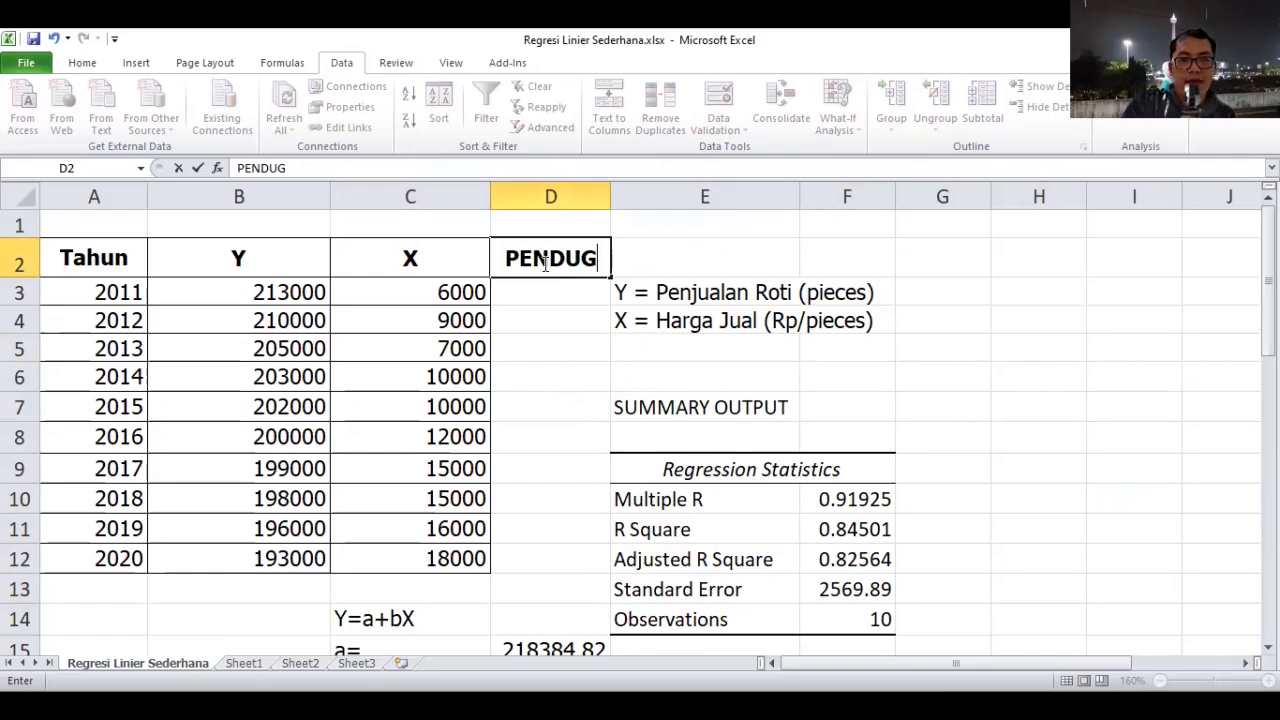
{"action": "type", "text": "A Y"}
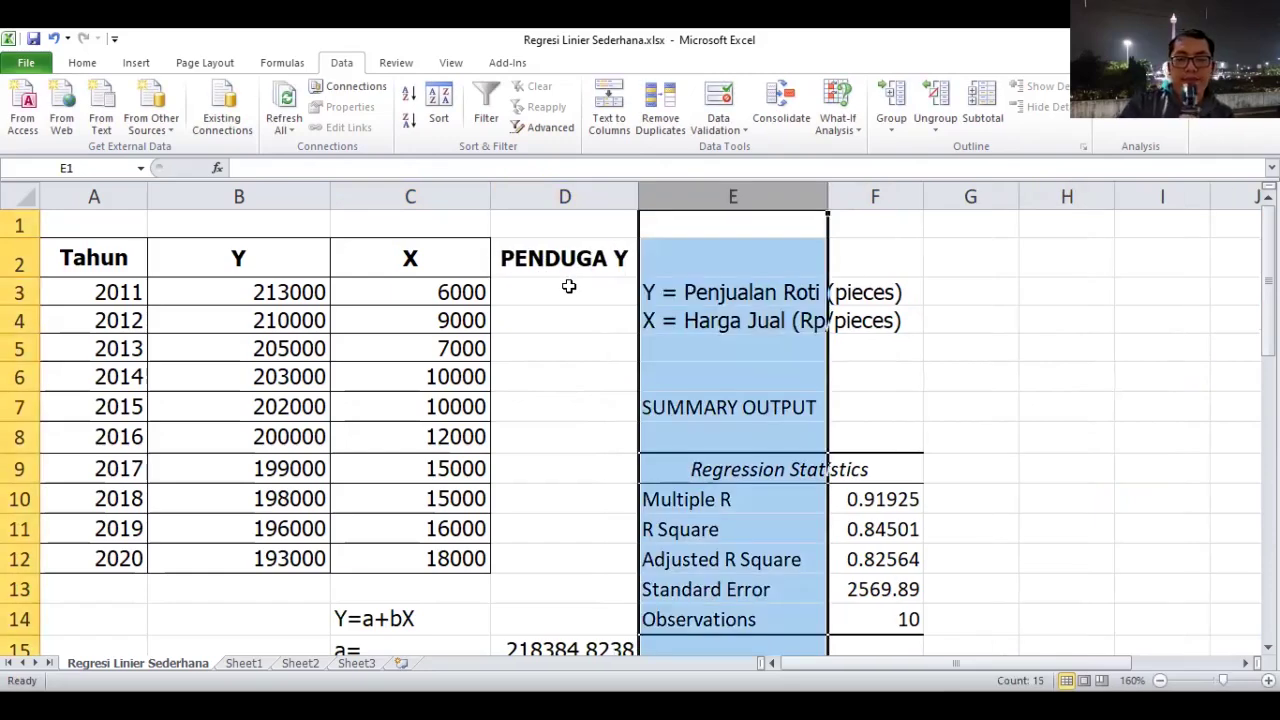
Calculate the 2011 estimate in D3 from the a and b coefficients with =D15+(D16*C3).
{"action": "left_click", "coordinate": [568, 287]}
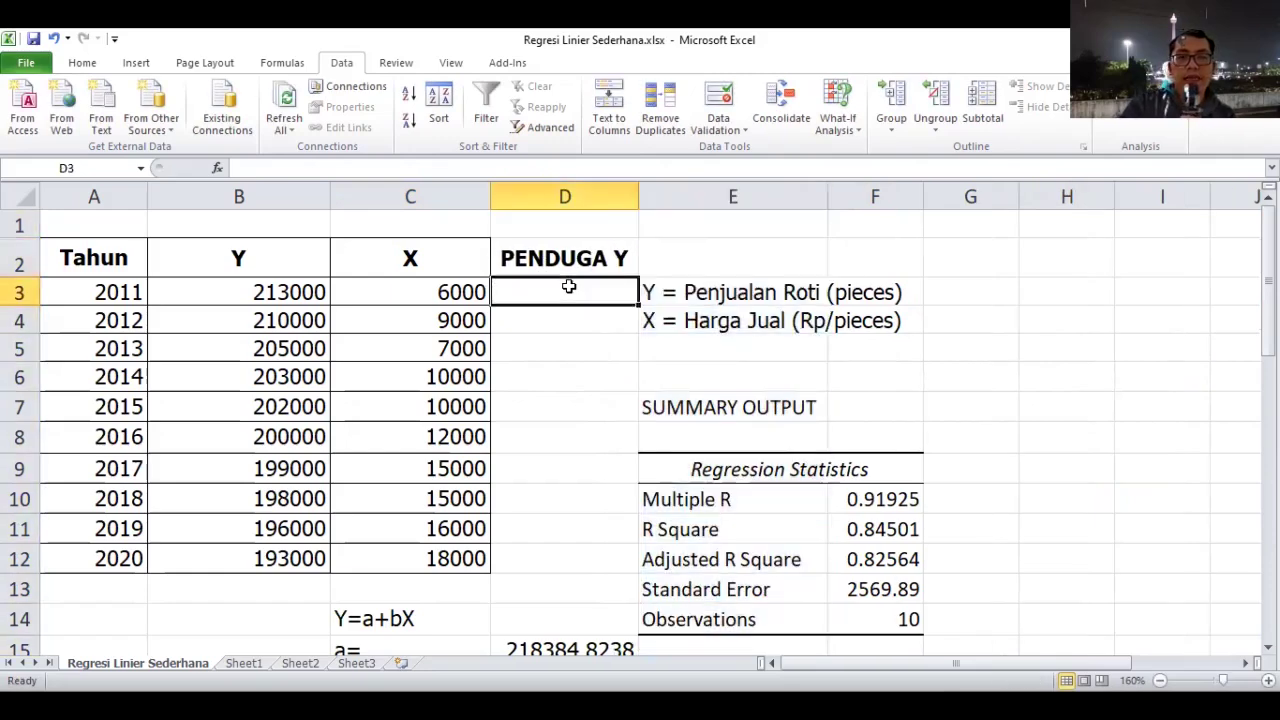
{"action": "double_click", "coordinate": [569, 287]}
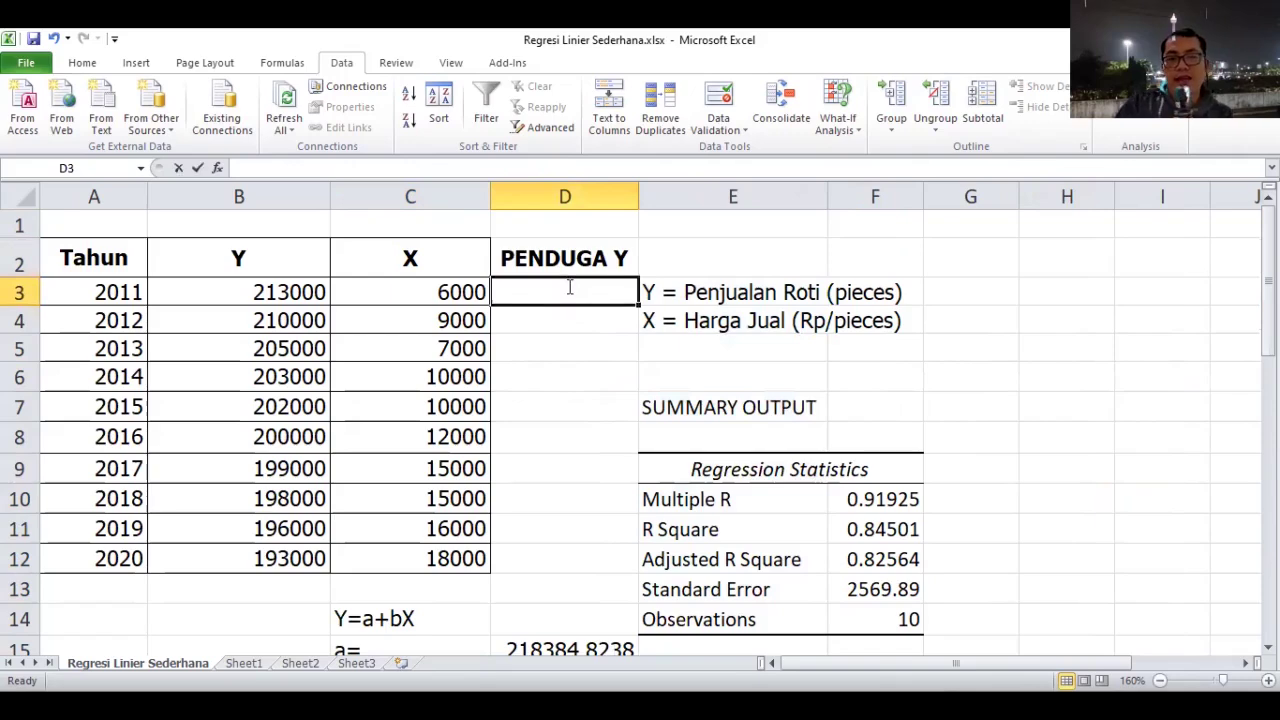
{"action": "type", "text": "="}
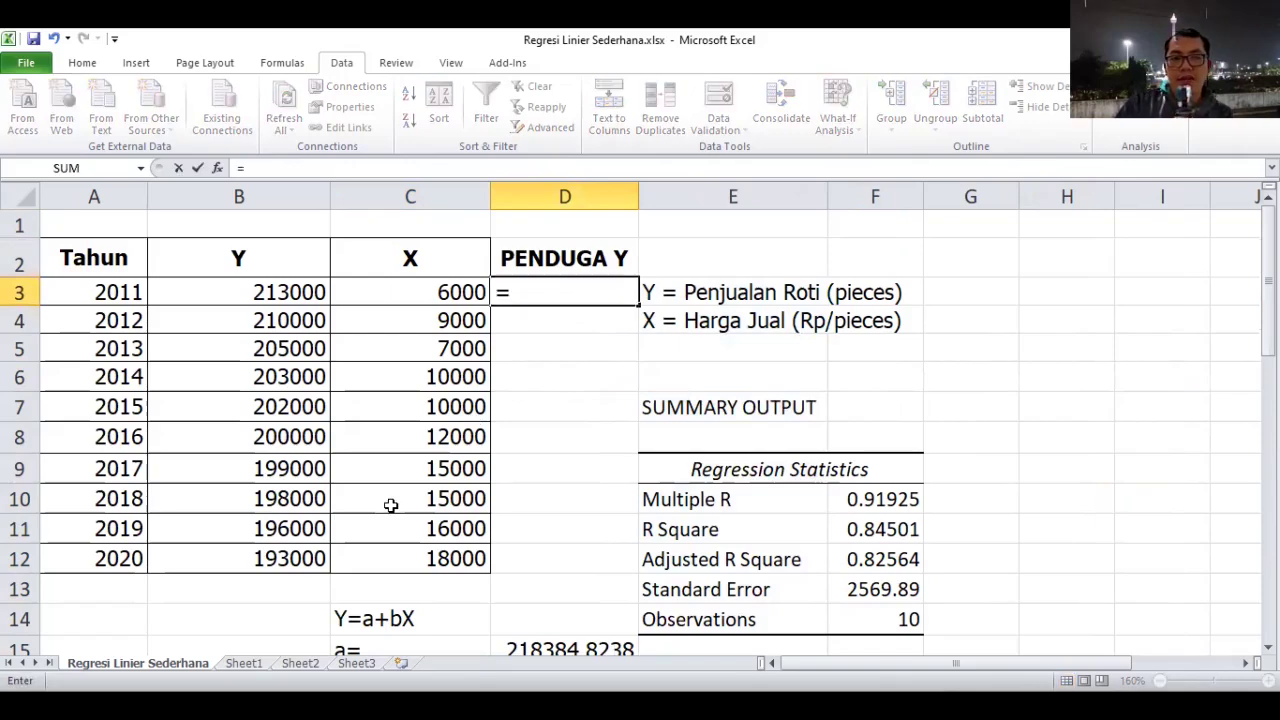
{"action": "scroll", "coordinate": [475, 403], "scroll_direction": "down", "scroll_amount": 1}
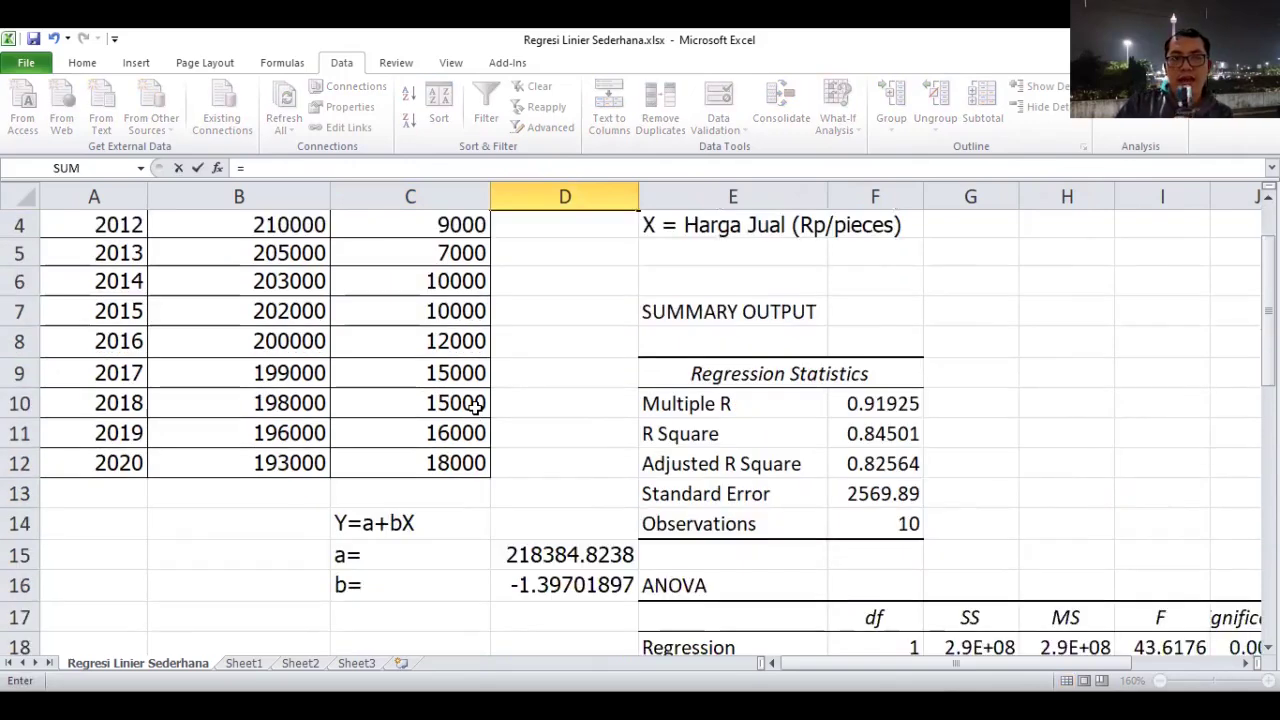
{"action": "left_click", "coordinate": [541, 555]}
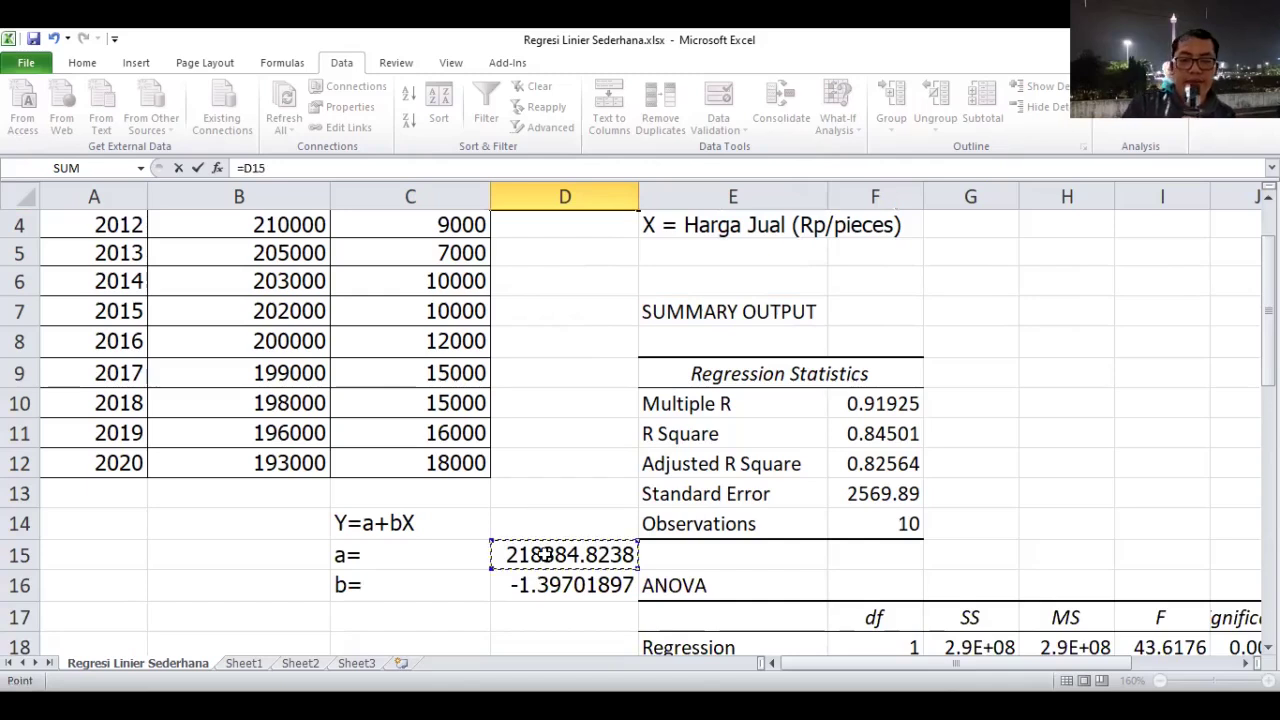
{"action": "type", "text": "+"}
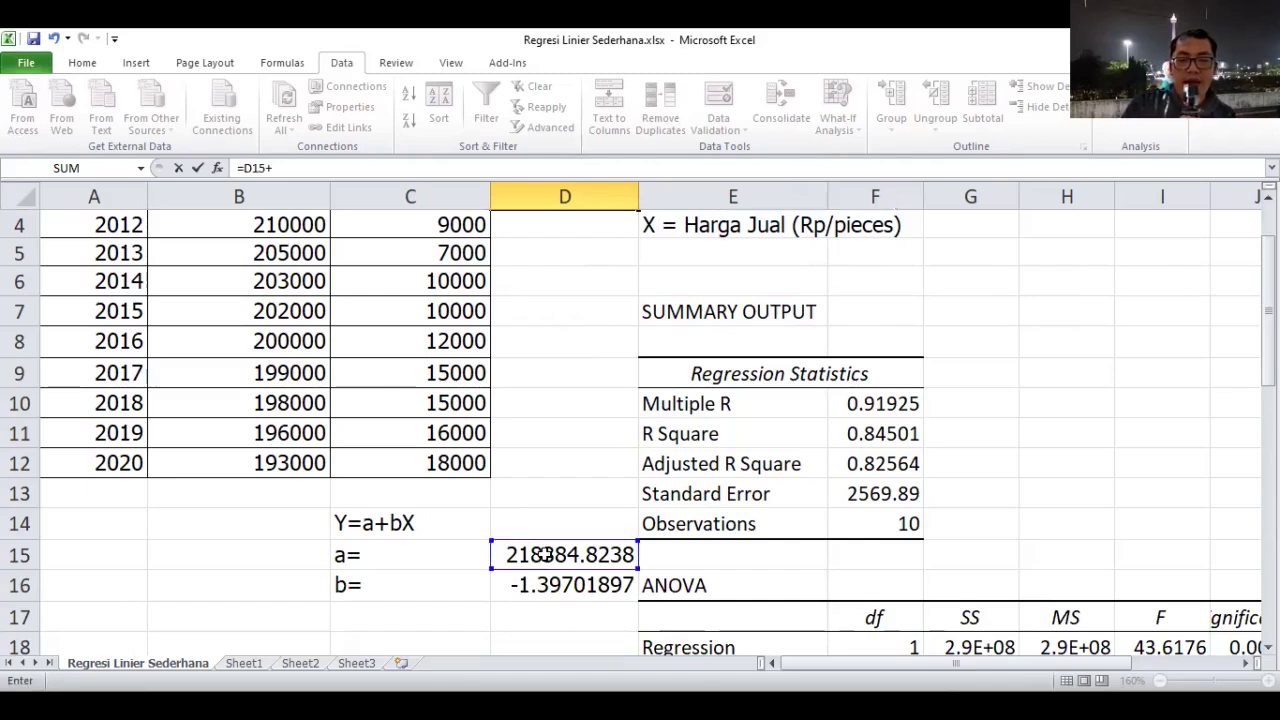
{"action": "type", "text": "("}
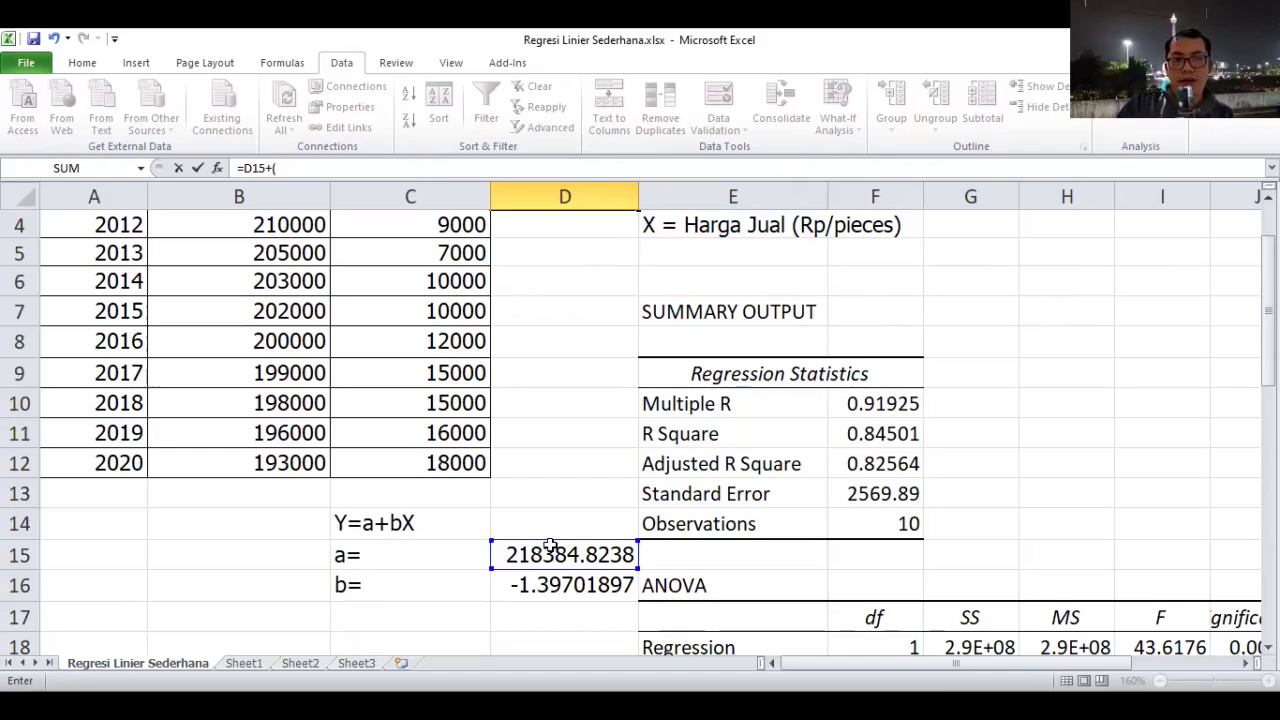
{"action": "scroll", "coordinate": [550, 545], "scroll_direction": "up", "scroll_amount": 1}
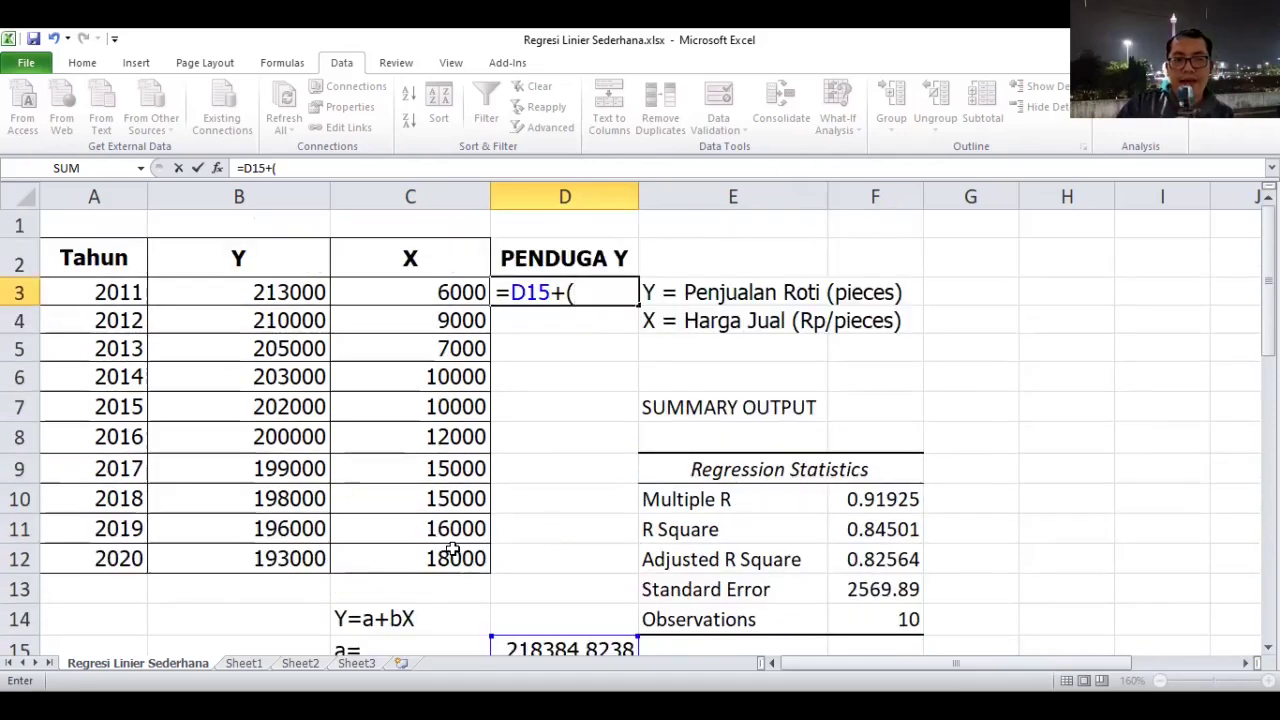
{"action": "scroll", "coordinate": [453, 549], "scroll_direction": "down", "scroll_amount": 1}
{"action": "left_click", "coordinate": [551, 585]}
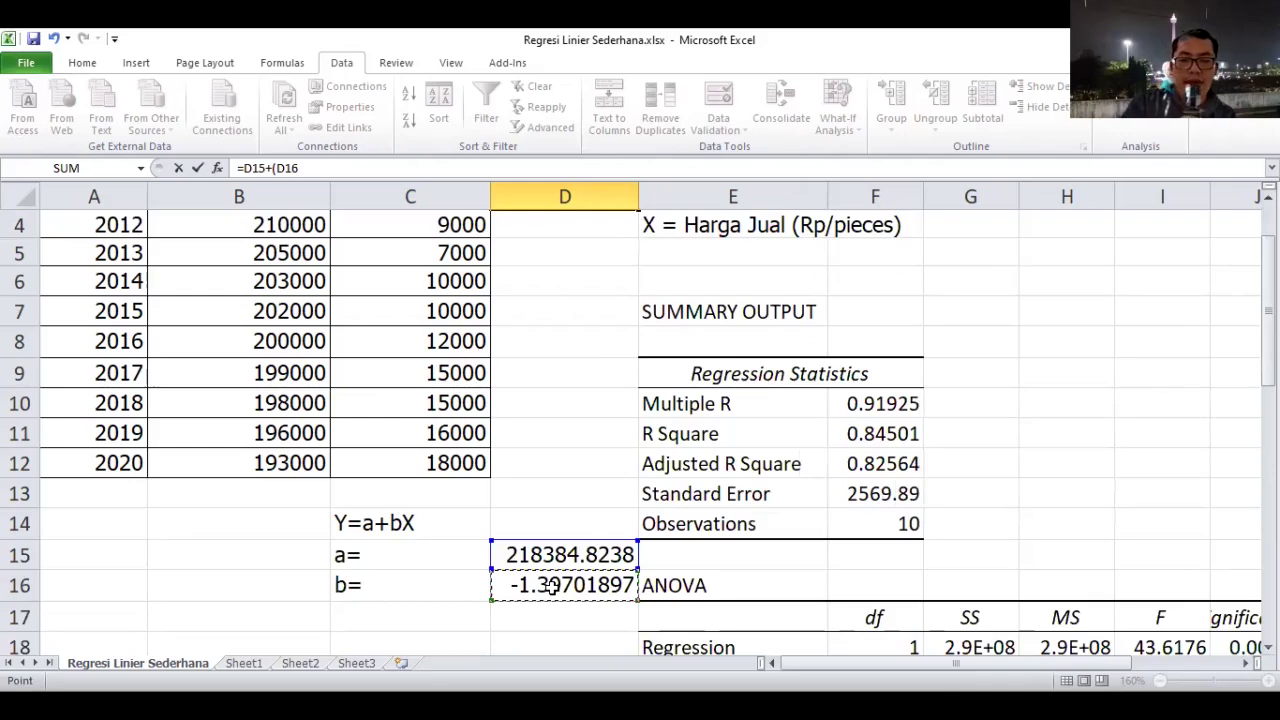
{"action": "type", "text": "*"}
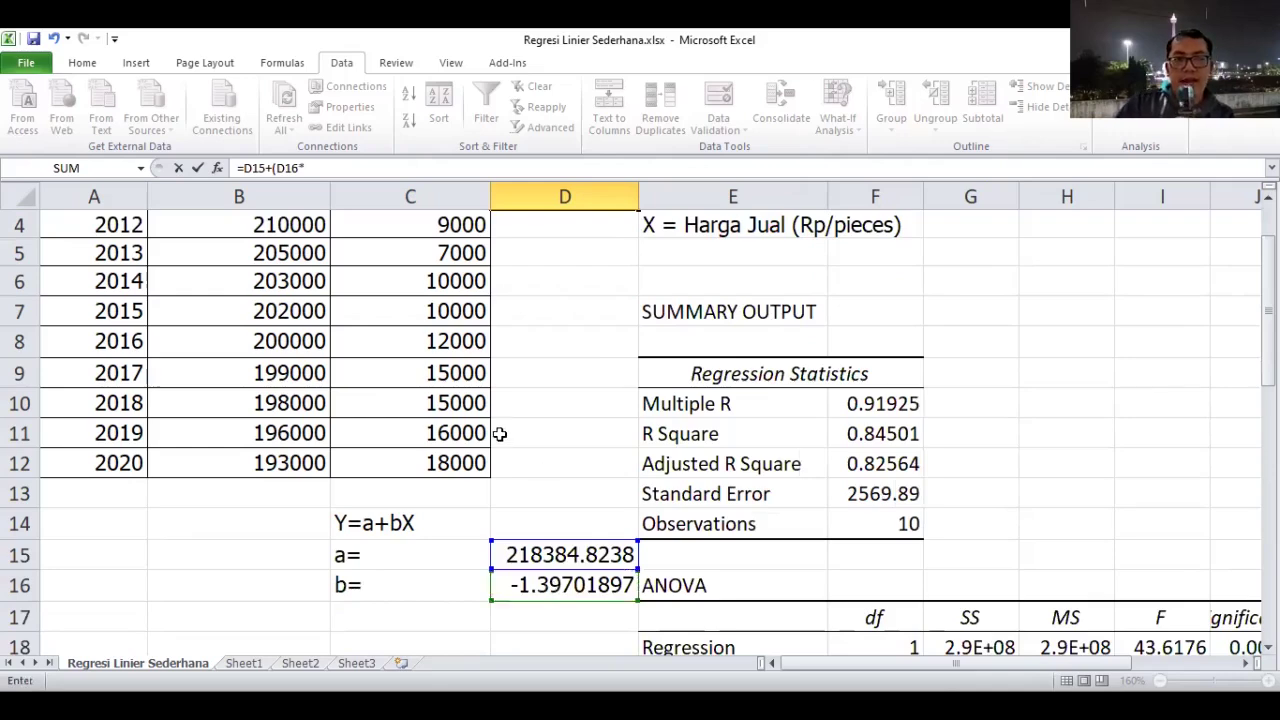
{"action": "scroll", "coordinate": [503, 434], "scroll_direction": "up", "scroll_amount": 1}
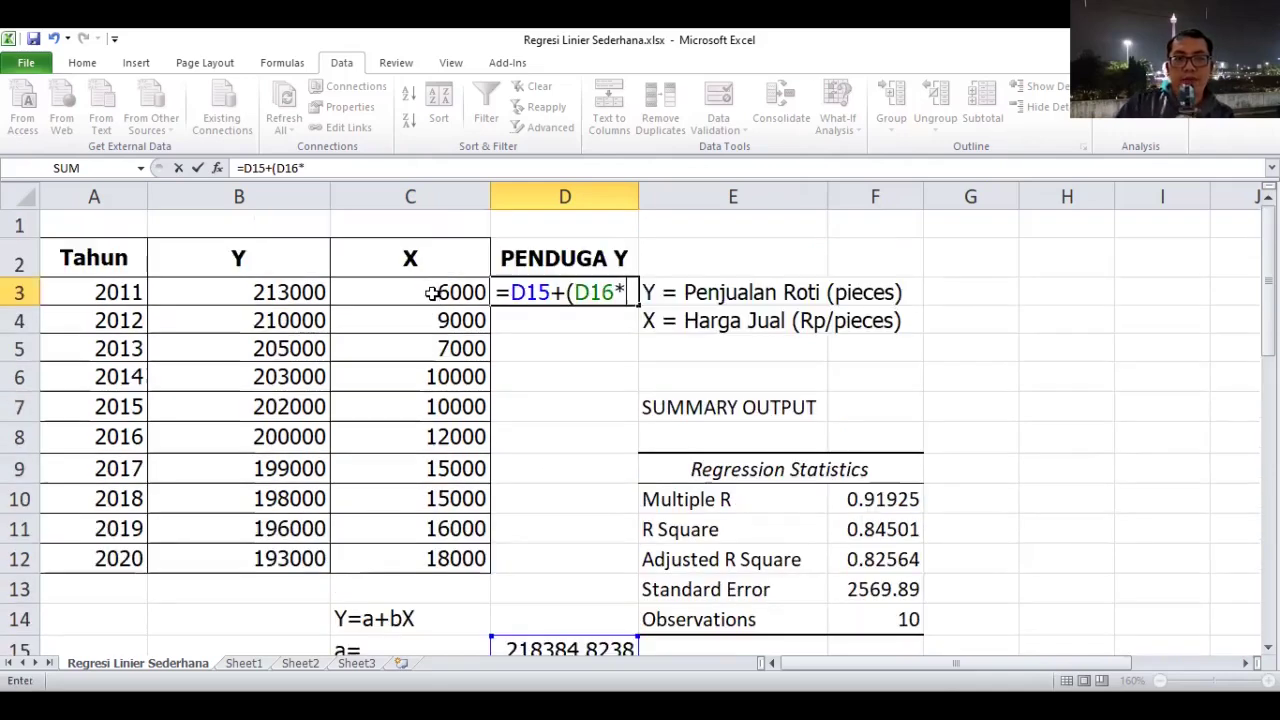
{"action": "left_click", "coordinate": [431, 292]}
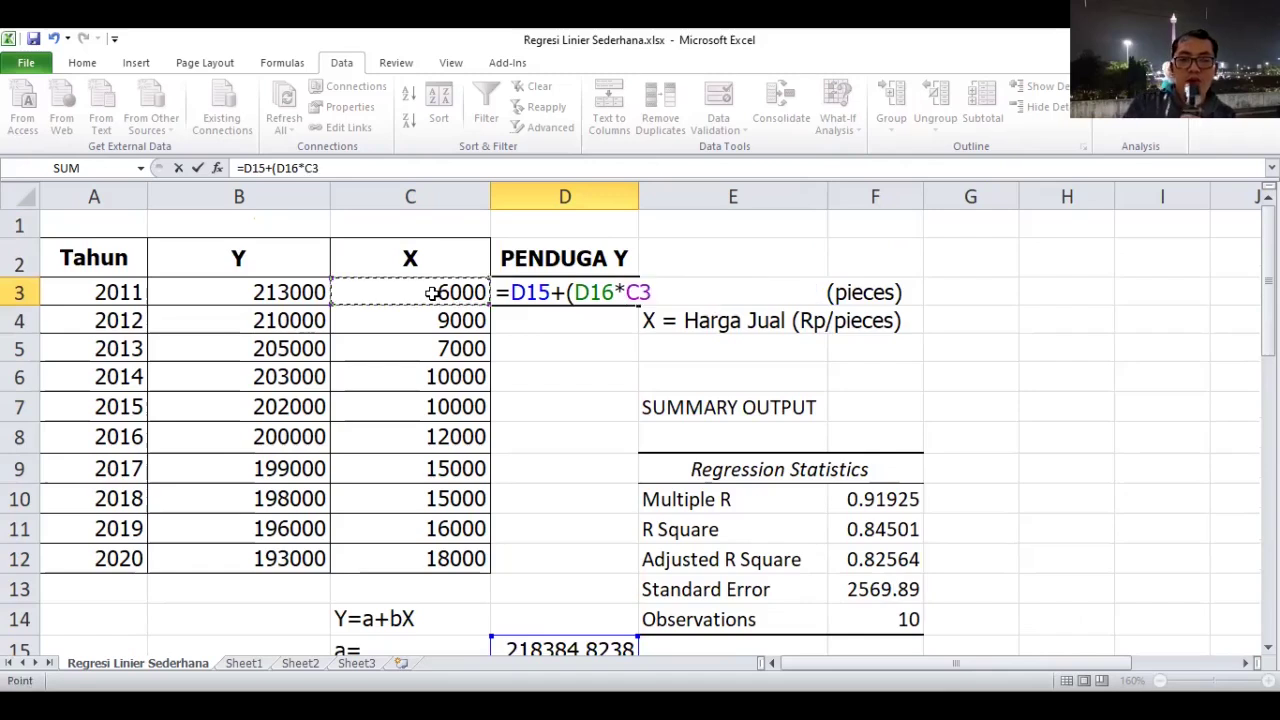
{"action": "key", "text": "Return"}
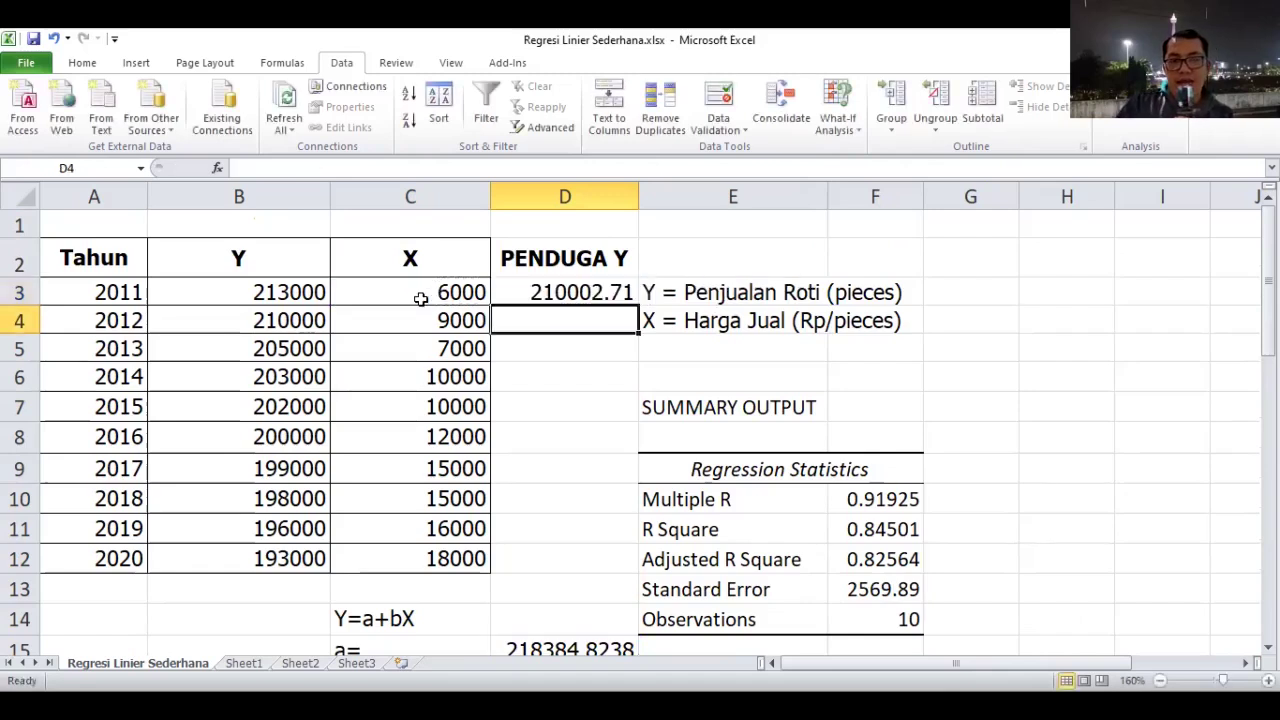
Compare the 2011 estimate in D3 with the actual Y value in B3 and review the coefficients its formula uses.
{"action": "left_click", "coordinate": [610, 292]}
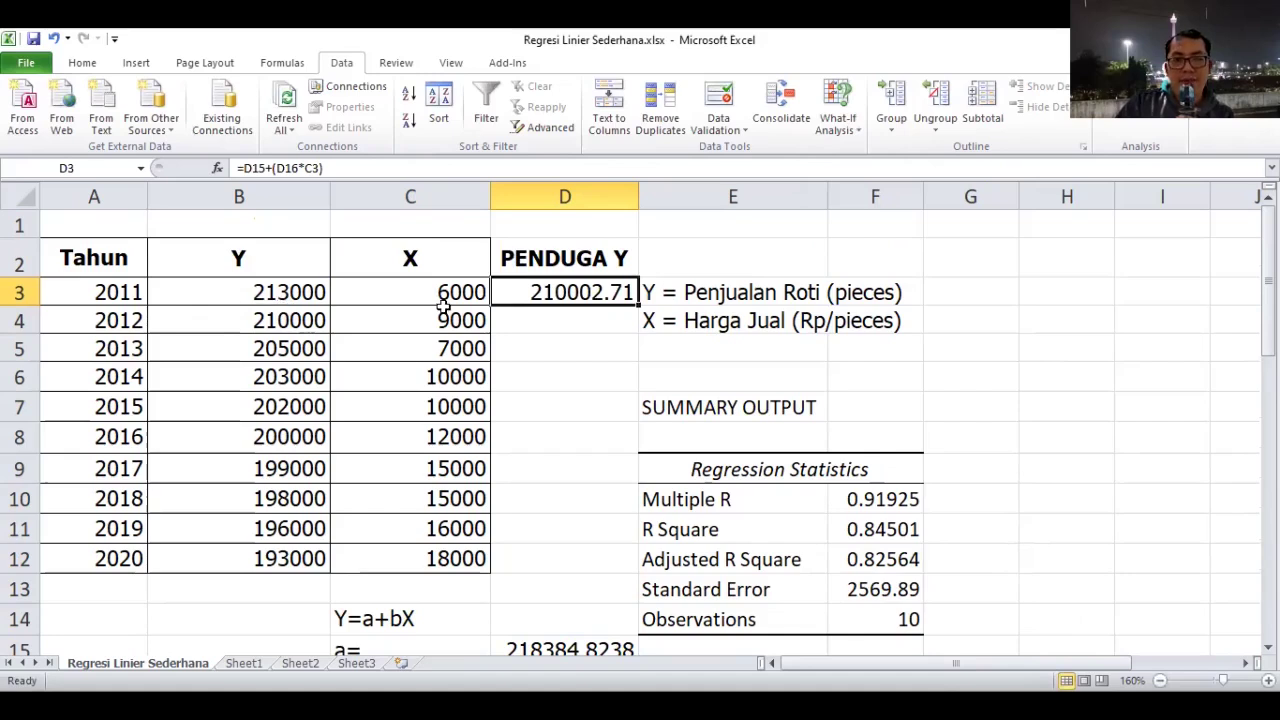
{"action": "key", "text": "Left"}
{"action": "key", "text": "Left"}
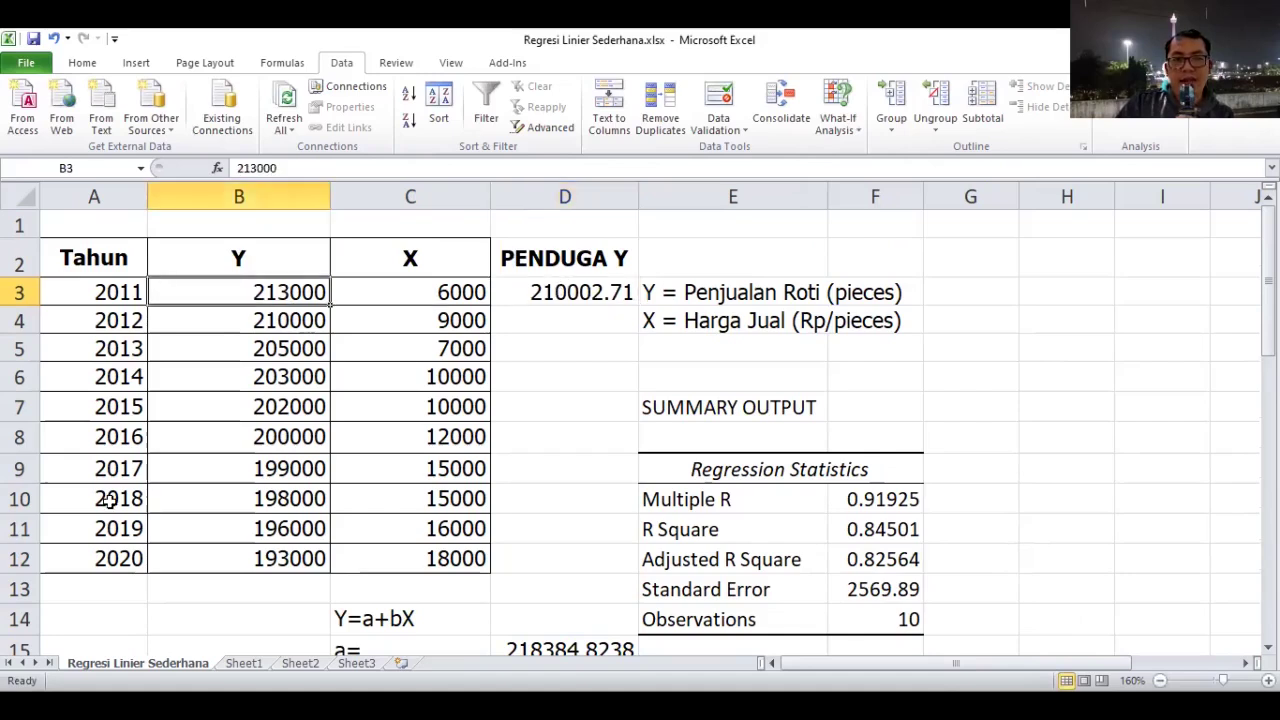
{"action": "key", "text": "Right"}
{"action": "key", "text": "Right"}
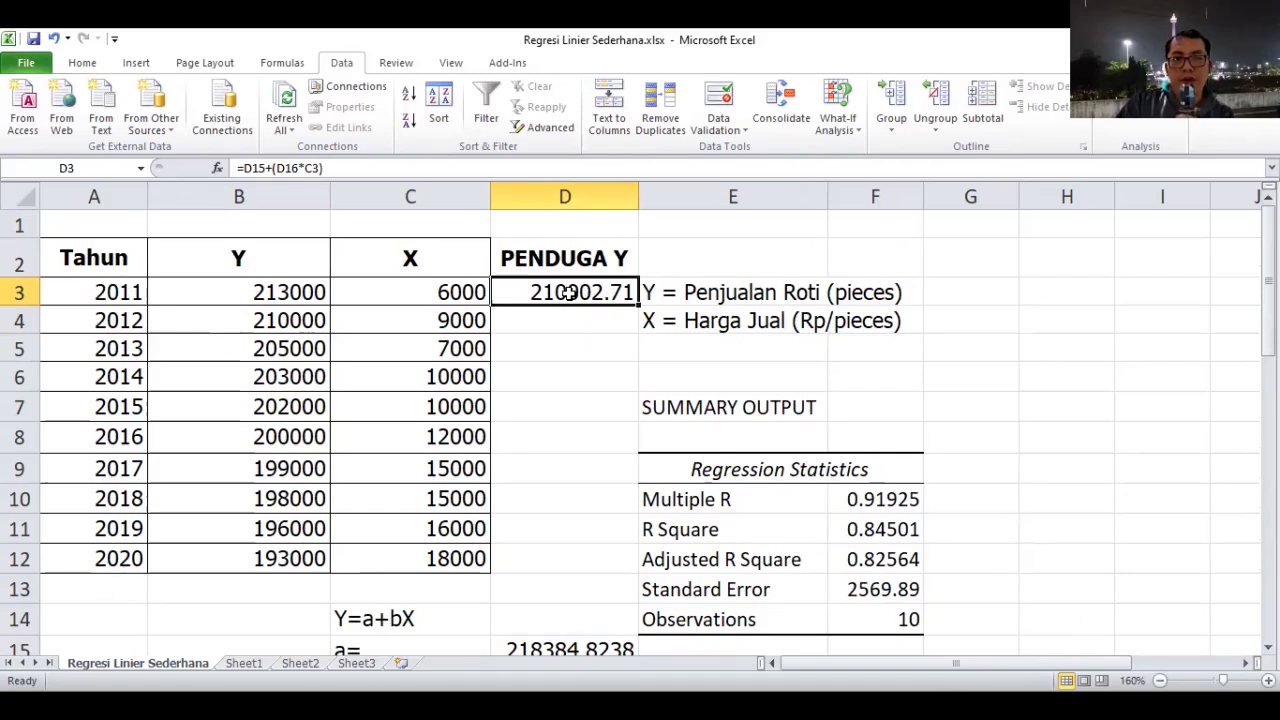
{"action": "left_click", "coordinate": [82, 64]}
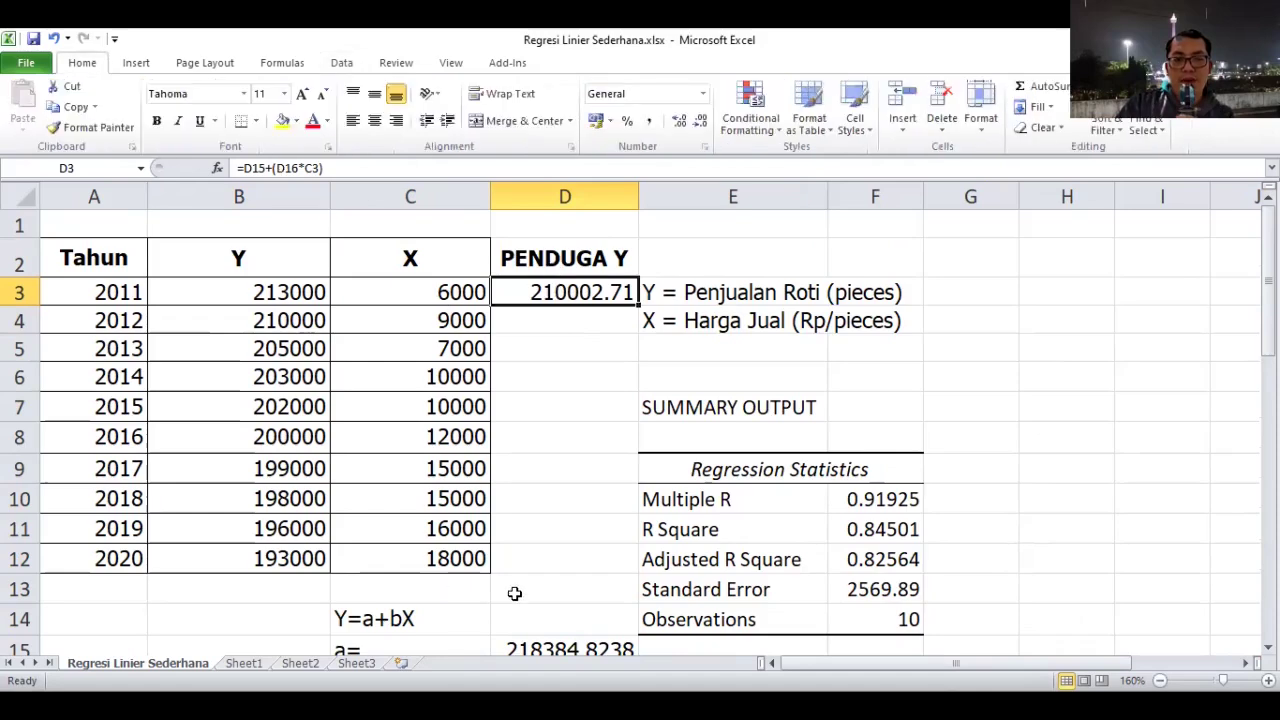
{"action": "scroll", "coordinate": [514, 591], "scroll_direction": "down", "scroll_amount": 1}
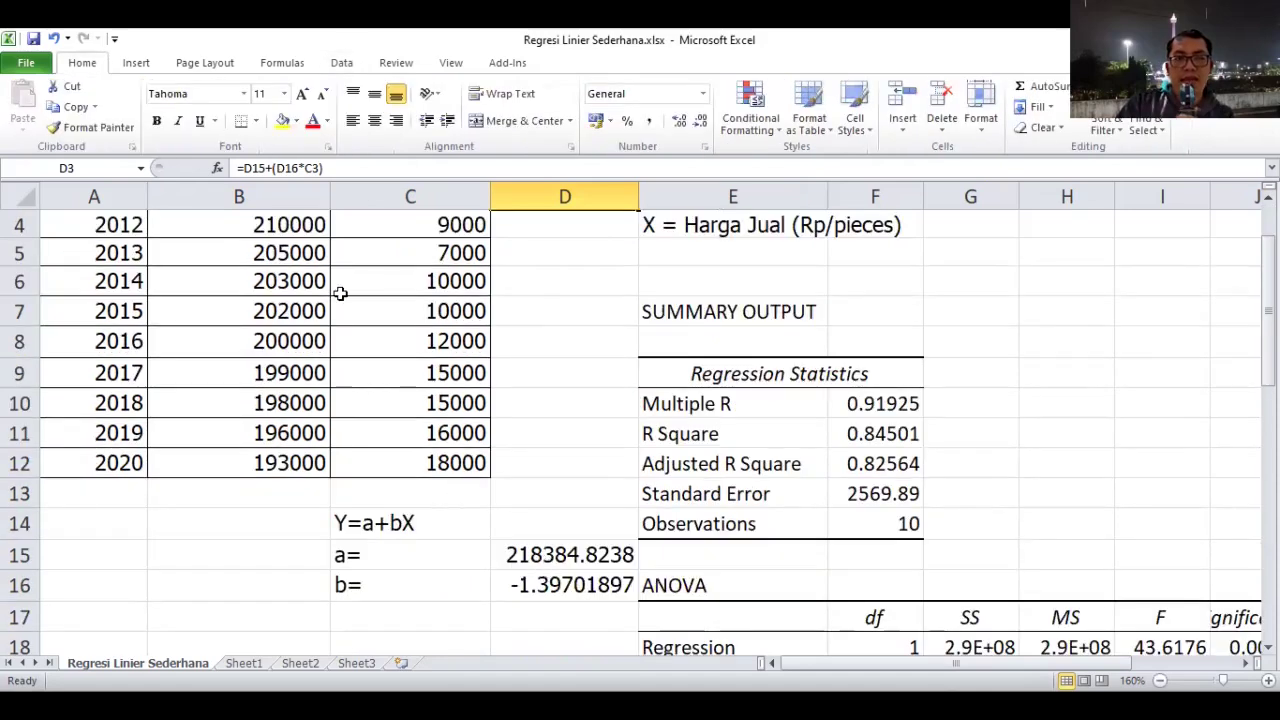
{"action": "scroll", "coordinate": [340, 291], "scroll_direction": "up", "scroll_amount": 1}
Make both coefficient references in the D3 formula absolute, giving =$D$15+($D$16*C3).
{"action": "left_click", "coordinate": [255, 168]}
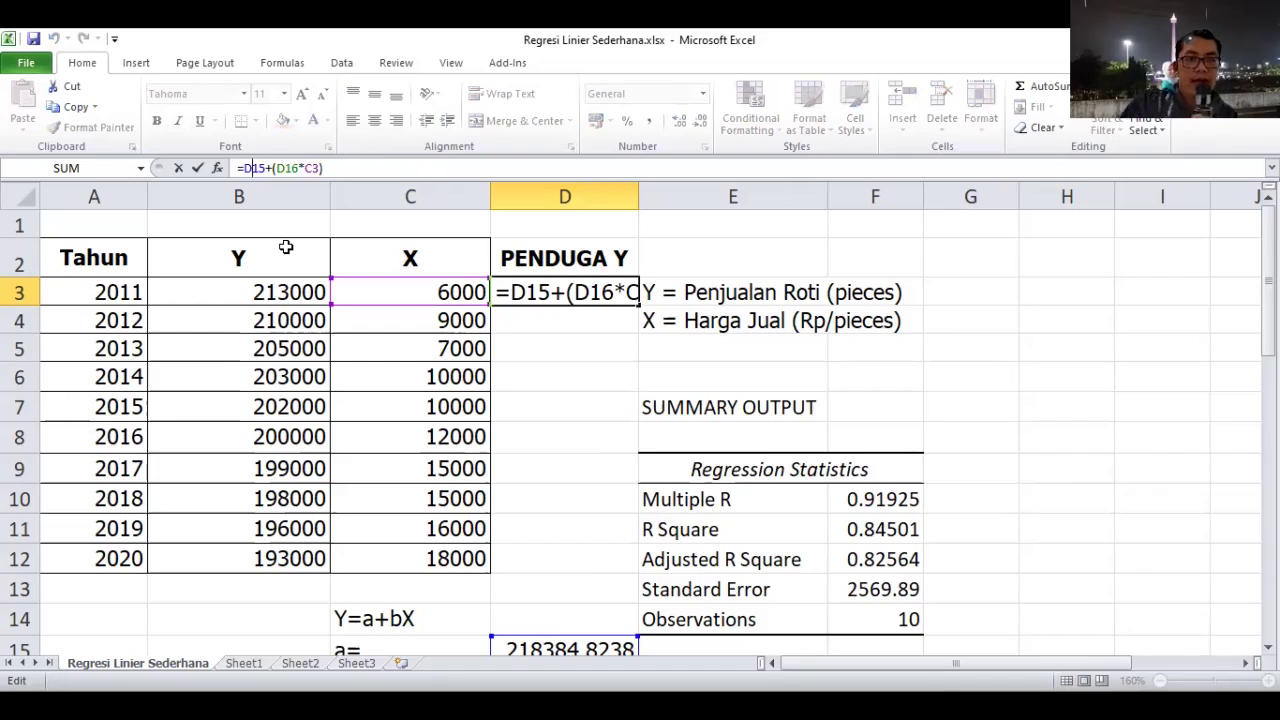
{"action": "key", "text": "F4"}
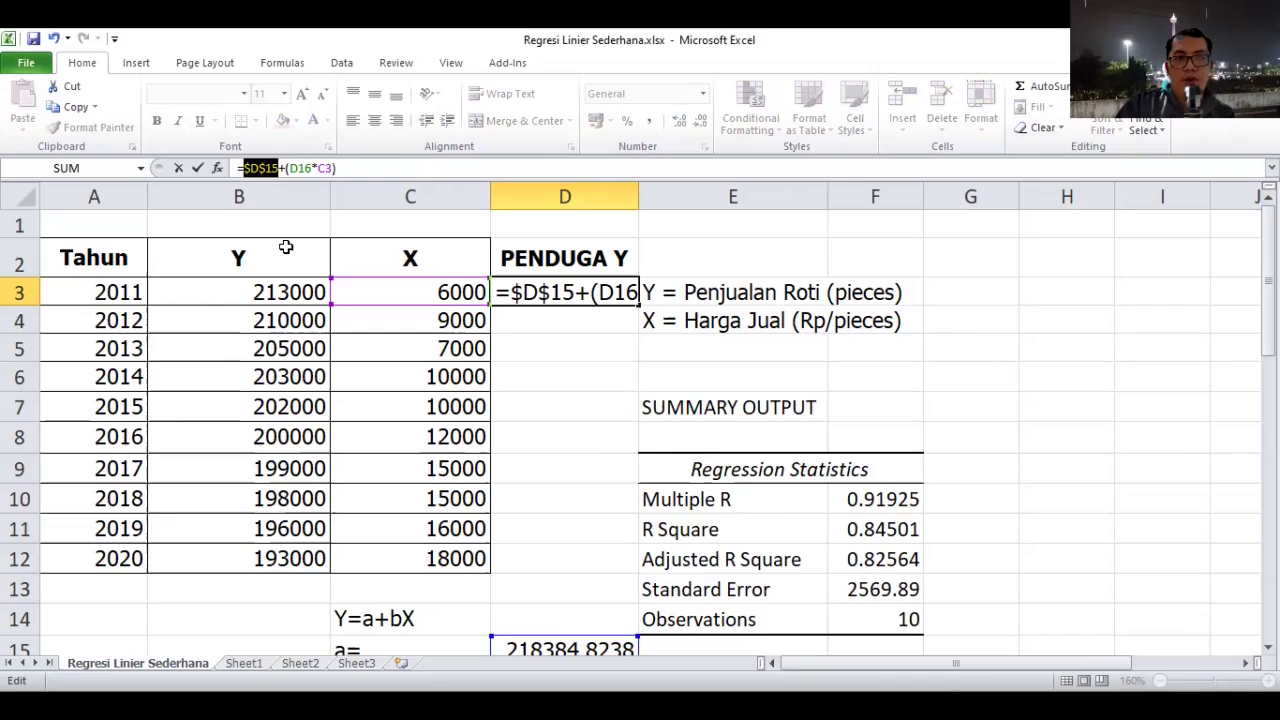
{"action": "left_click", "coordinate": [297, 167]}
{"action": "key", "text": "F4"}
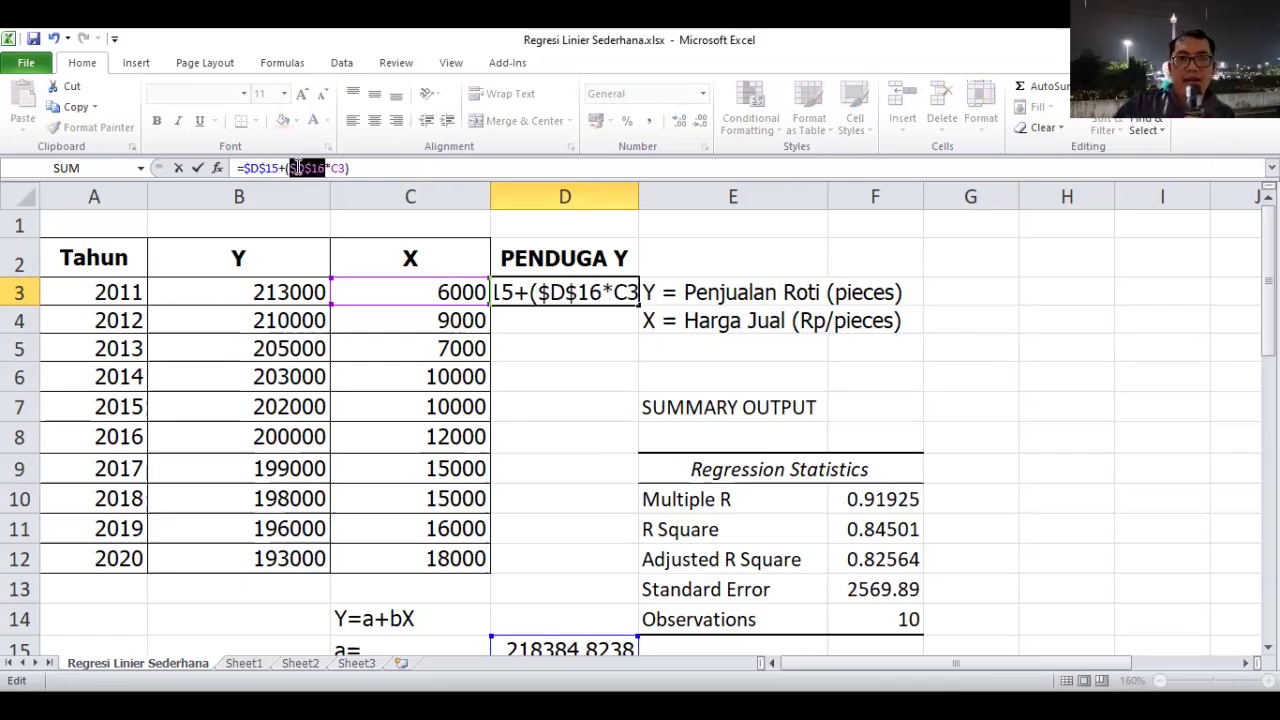
{"action": "key", "text": "Return"}
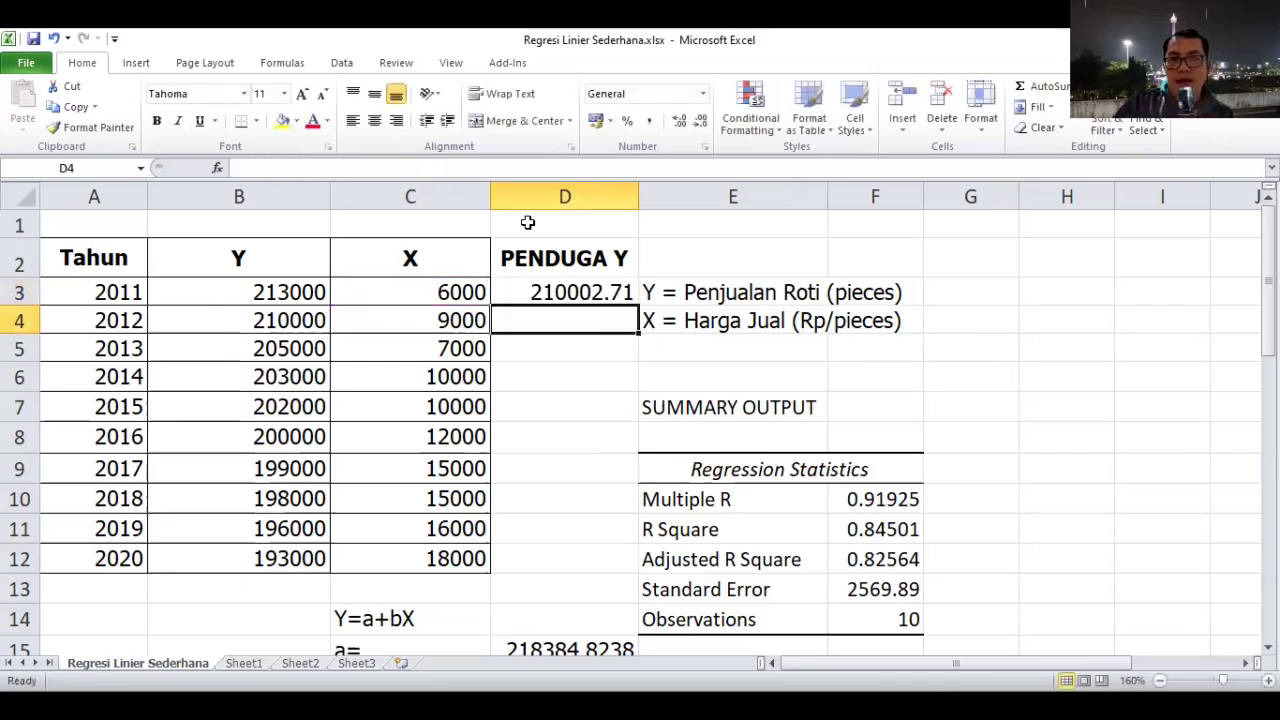
Fill the D3 formula down through D12 and show the estimates without decimals.
{"action": "left_click", "coordinate": [634, 304]}
{"action": "left_click_drag", "start_coordinate": [637, 306], "coordinate": [880, 560]}
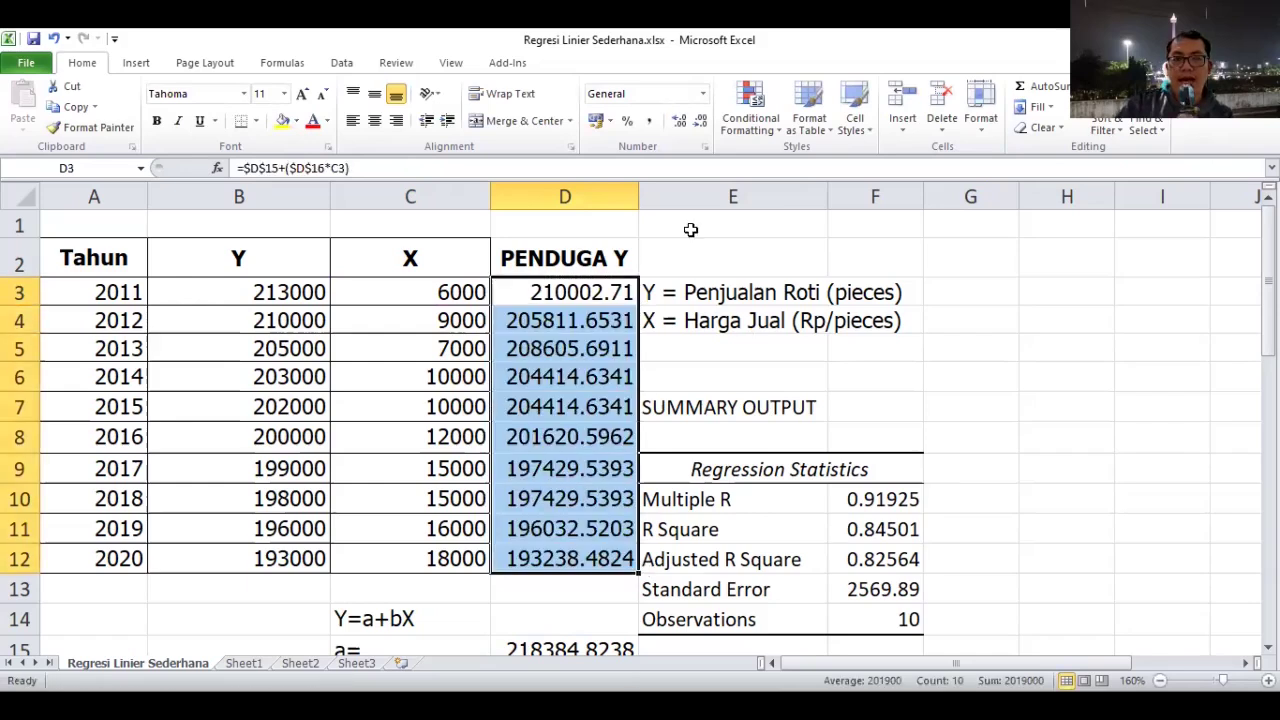
{"action": "left_click", "coordinate": [700, 121]}
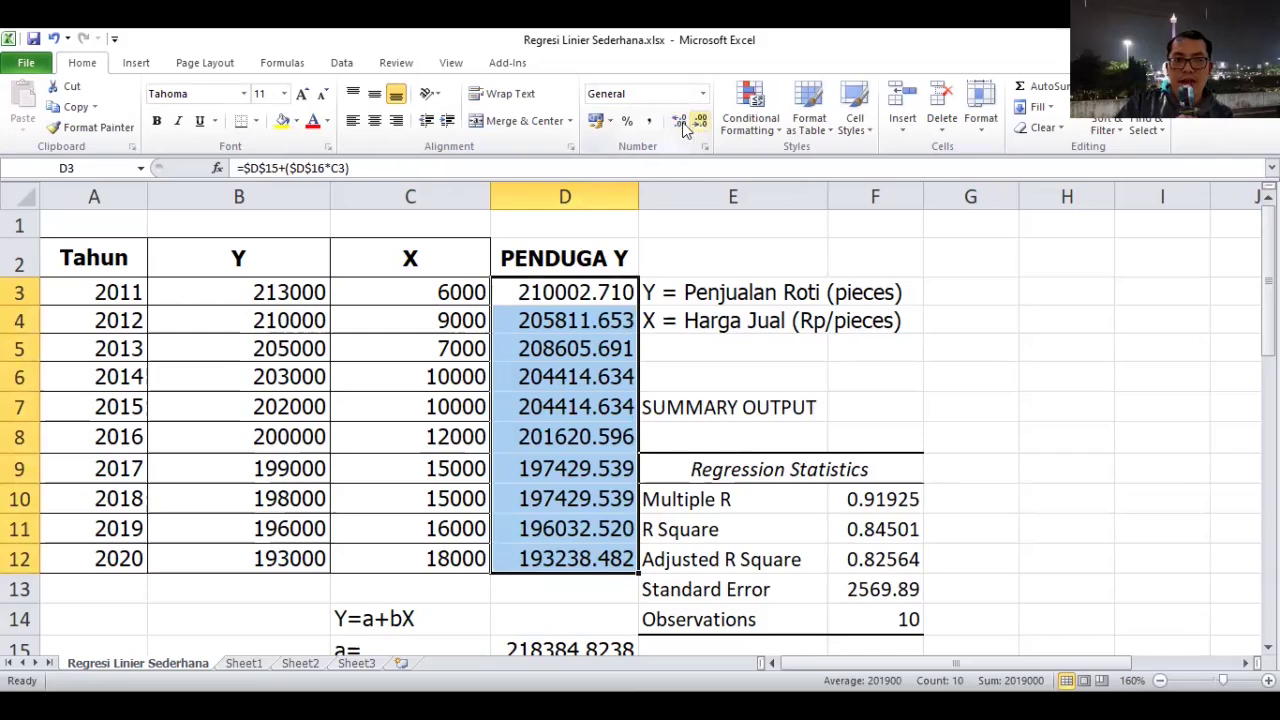
{"action": "left_click", "coordinate": [680, 121]}
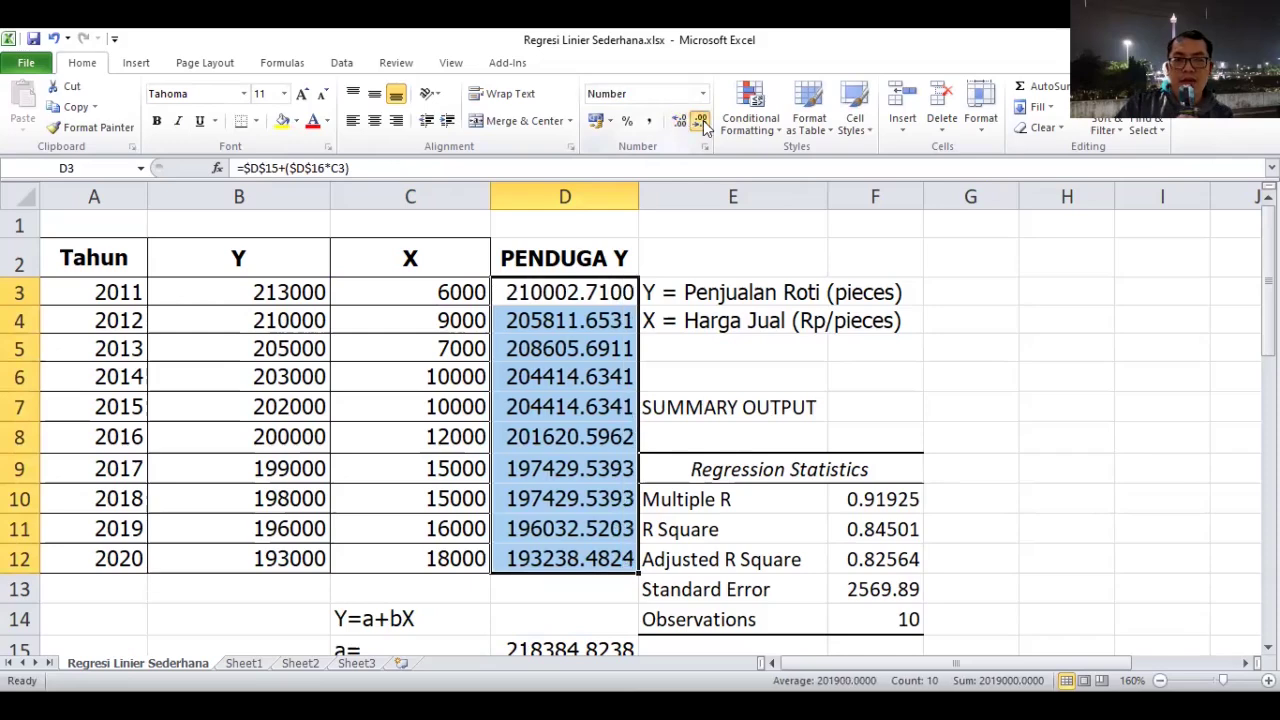
{"action": "left_click", "coordinate": [704, 121]}
{"action": "left_click", "coordinate": [704, 121]}
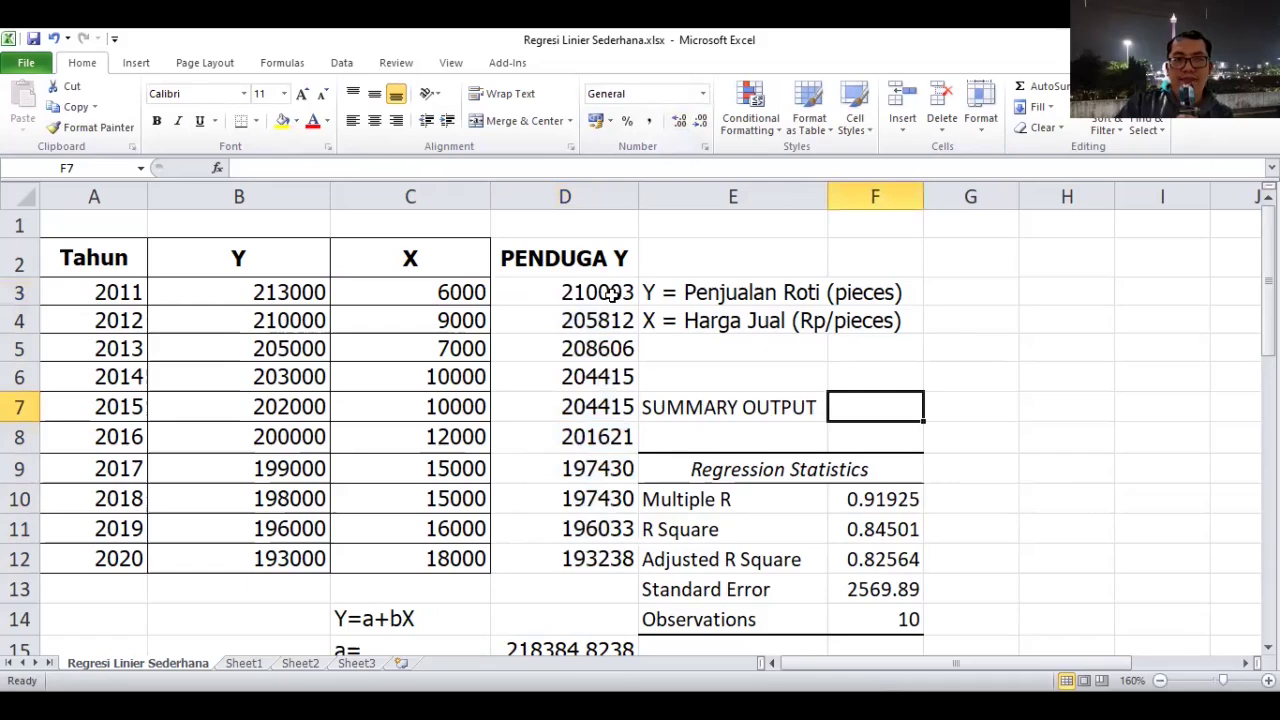
Highlight the estimates in D3:D12 and the actual Y values in B3:B12 with a yellow fill.
{"action": "left_click", "coordinate": [611, 291]}
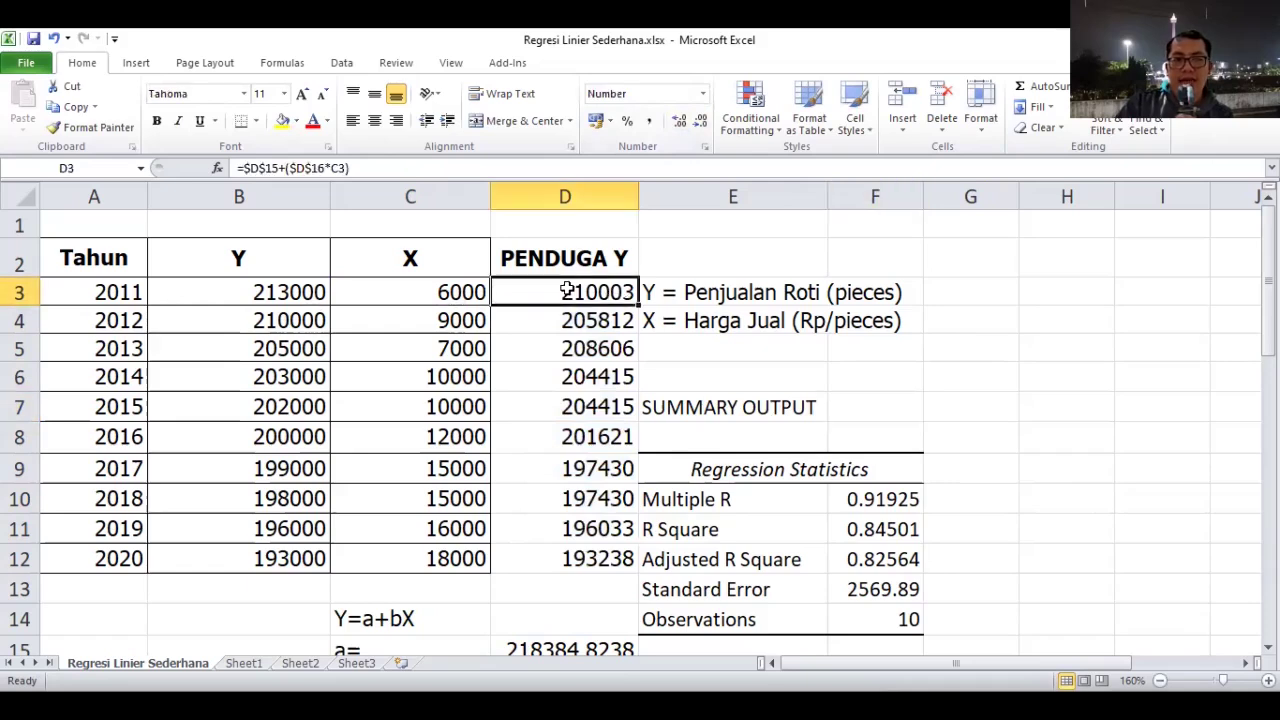
{"action": "key", "text": "ctrl+shift+Down"}
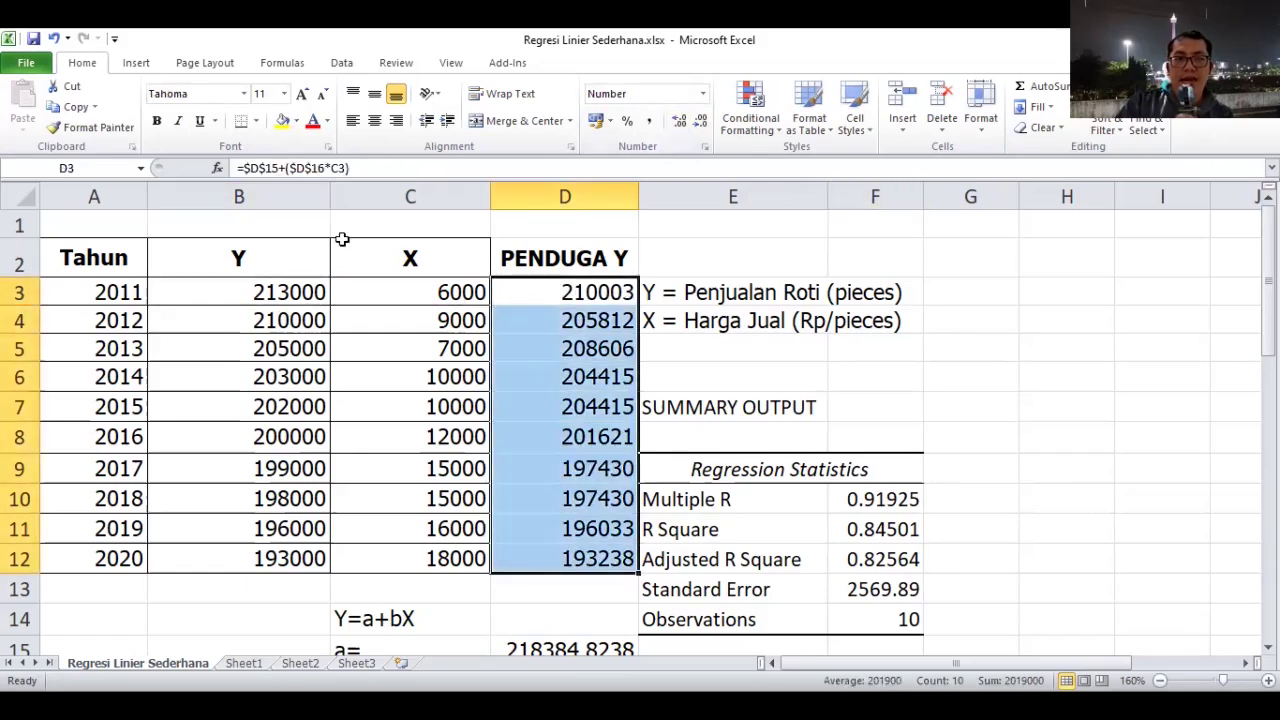
{"action": "left_click", "coordinate": [283, 121]}
{"action": "left_click_drag", "start_coordinate": [286, 292], "coordinate": [286, 406]}
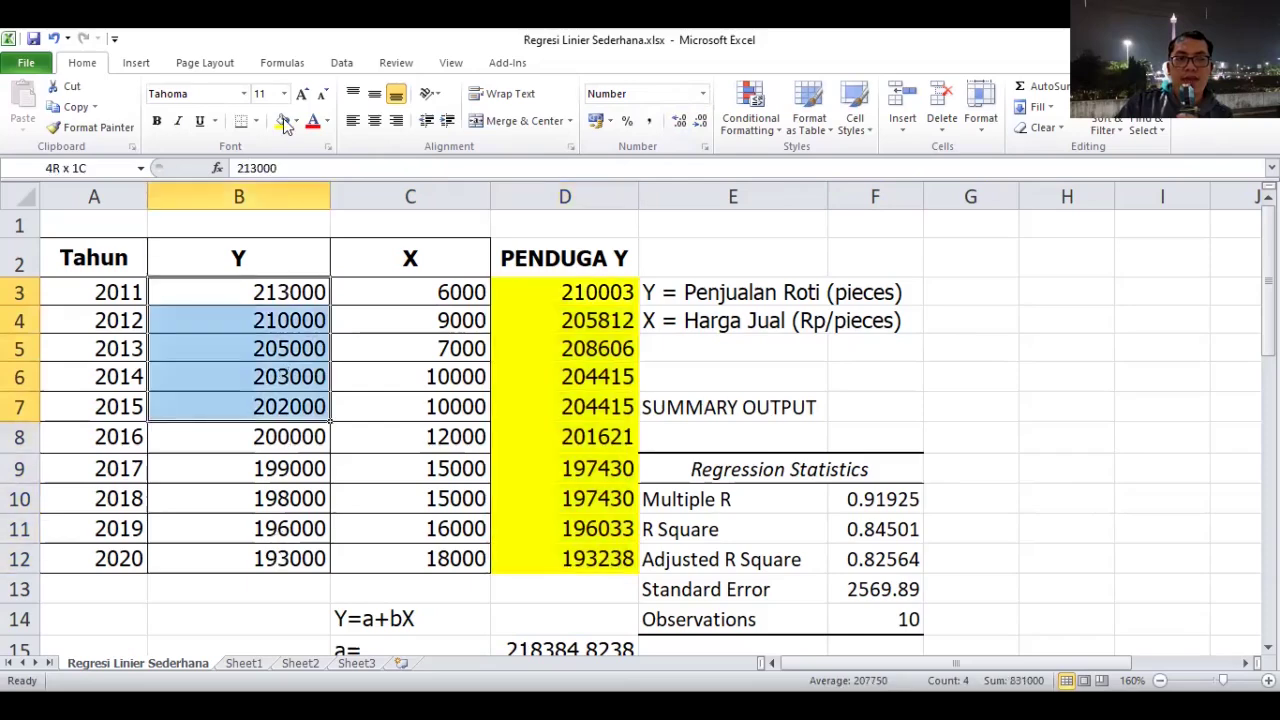
{"action": "key", "text": "ctrl+shift+Down"}
{"action": "key", "text": "F4"}
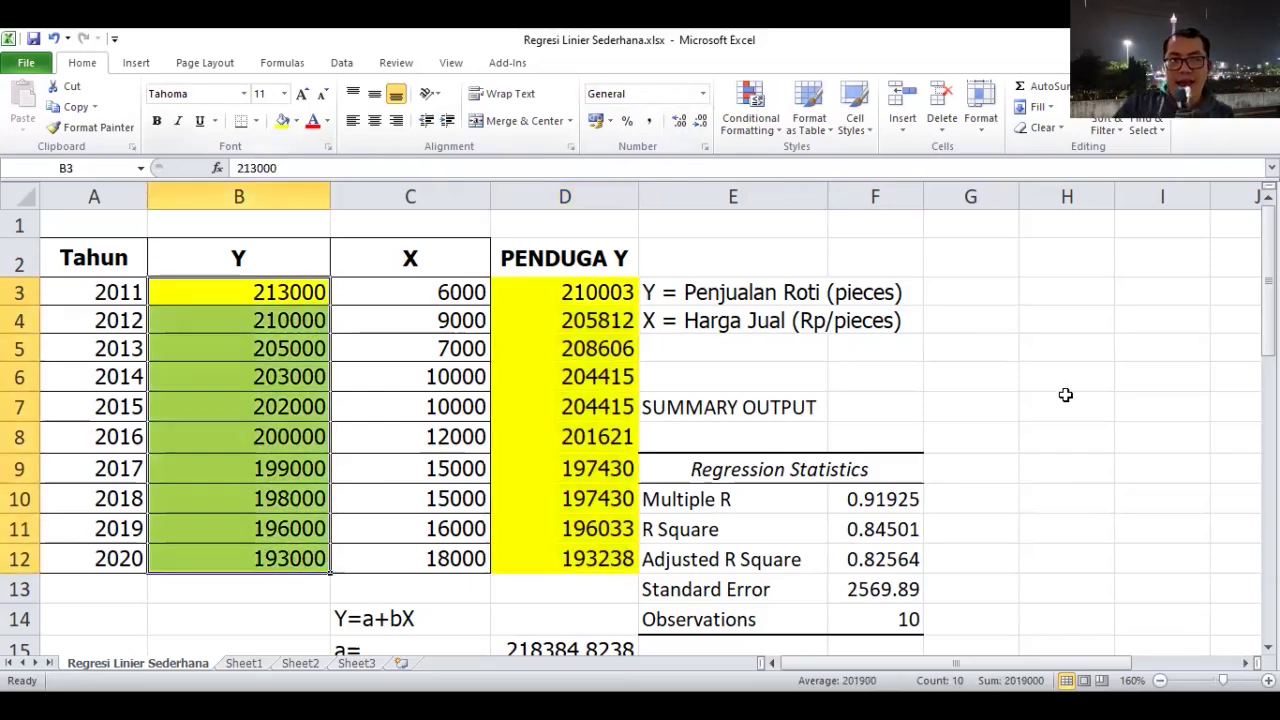
{"action": "left_click", "coordinate": [1066, 395]}
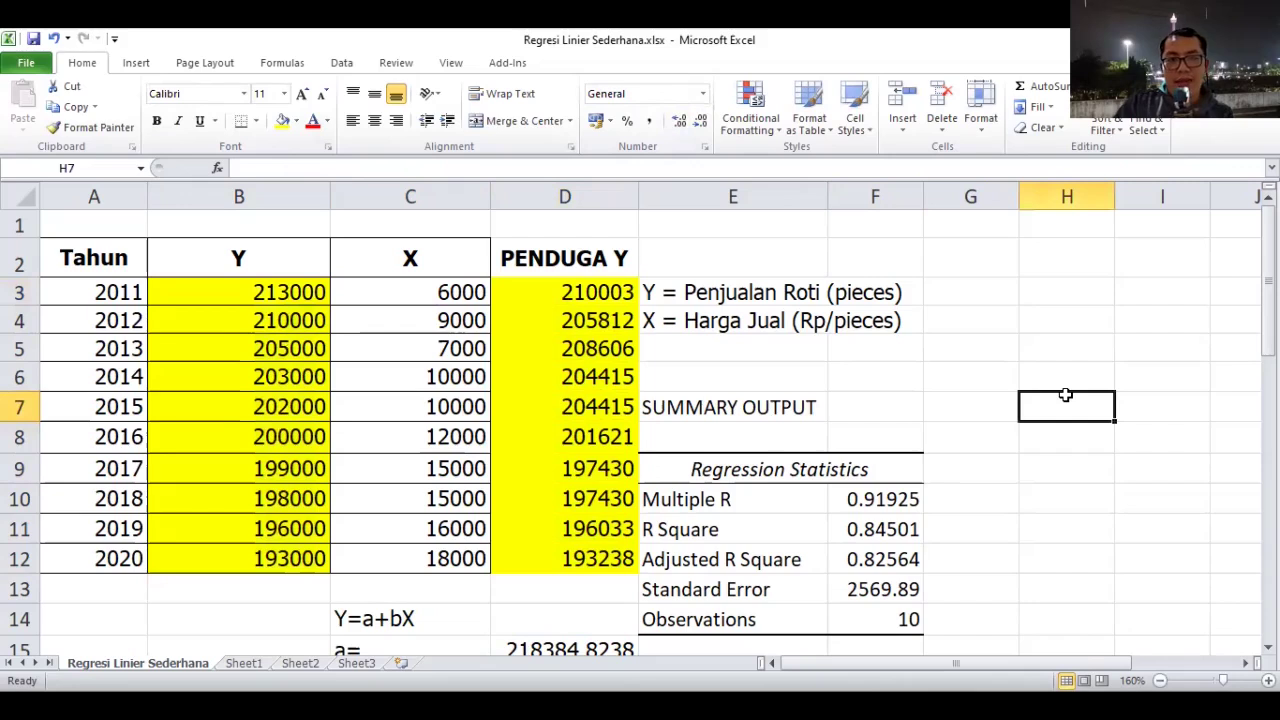